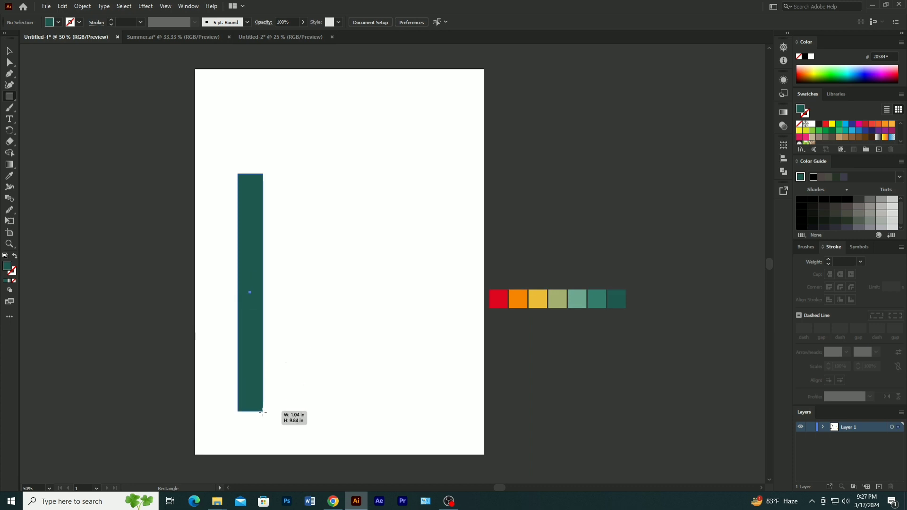
# - Fully round the corners of the dark green rectangle and repeat copies sideways to form a row of seven evenly spaced bars
pyautogui.click(10, 54)
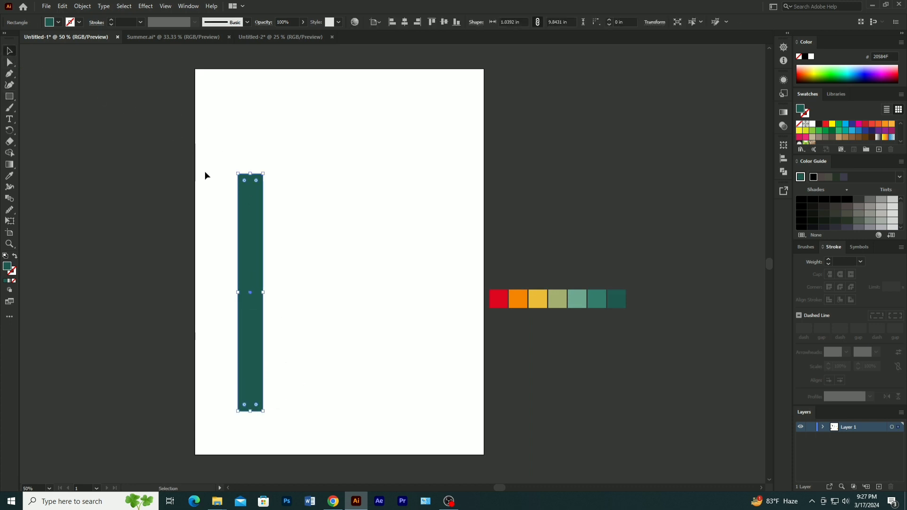
pyautogui.moveTo(245, 180); pyautogui.dragTo(253, 207)
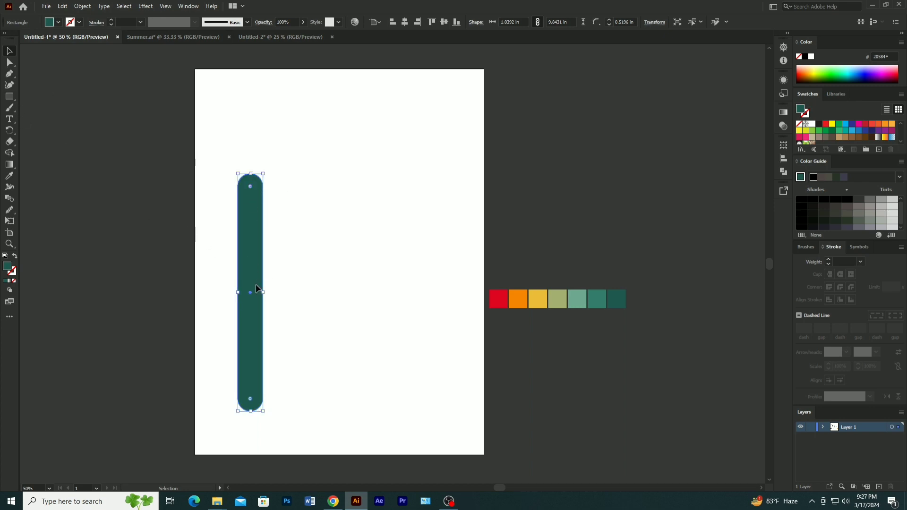
pyautogui.moveTo(256, 286); pyautogui.dragTo(285, 290)
pyautogui.hotkey('ctrl', 'd')
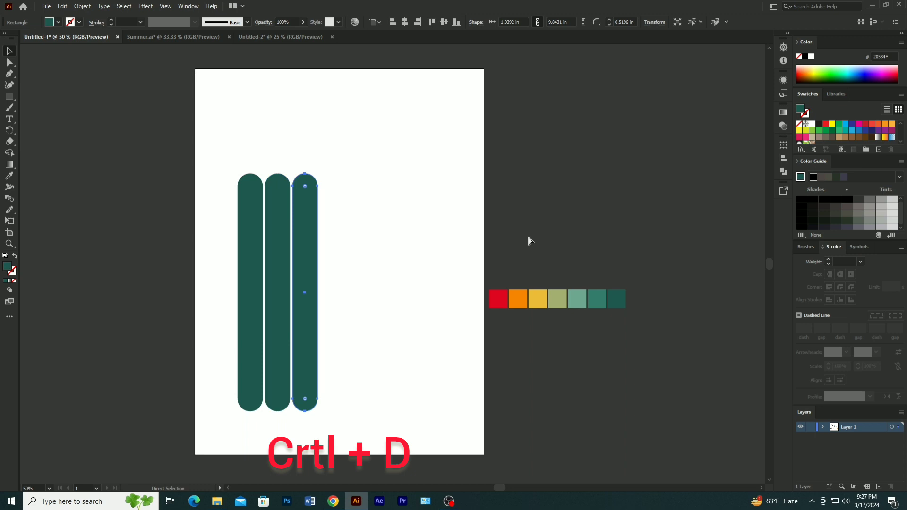
pyautogui.hotkey('ctrl', 'd')
pyautogui.hotkey('ctrl', 'd')
pyautogui.hotkey('ctrl', 'd')
pyautogui.hotkey('ctrl', 'd')
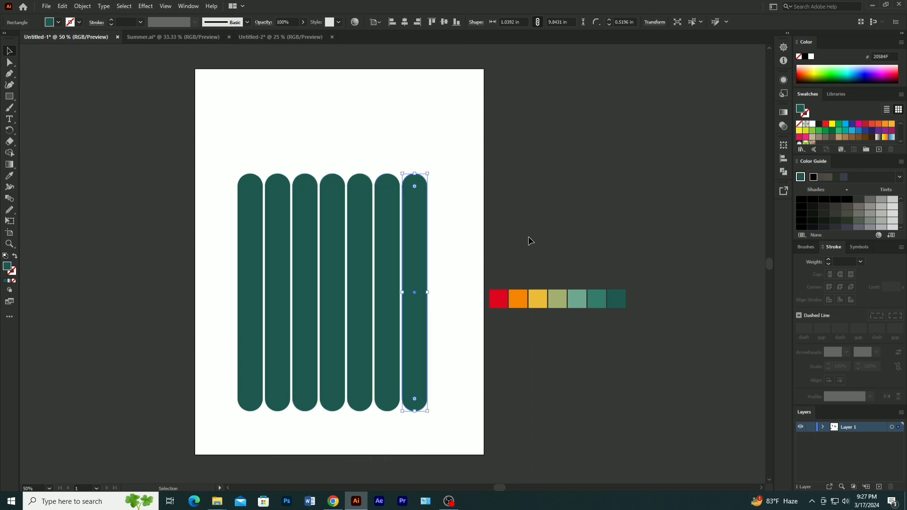
# - Stretch all seven bars about their centre to about 11.49 in high and move them up on the artboard
pyautogui.moveTo(220, 147); pyautogui.dragTo(458, 271)
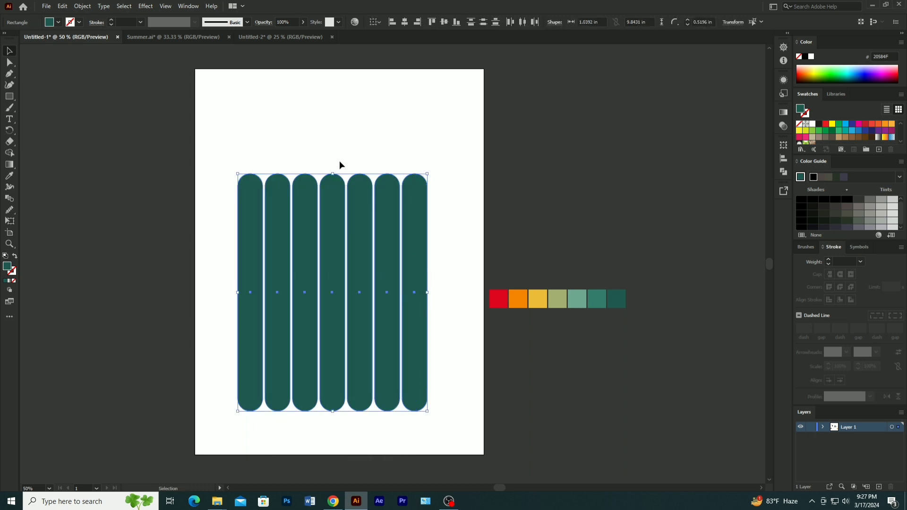
pyautogui.moveTo(334, 174); pyautogui.dragTo(333, 156)
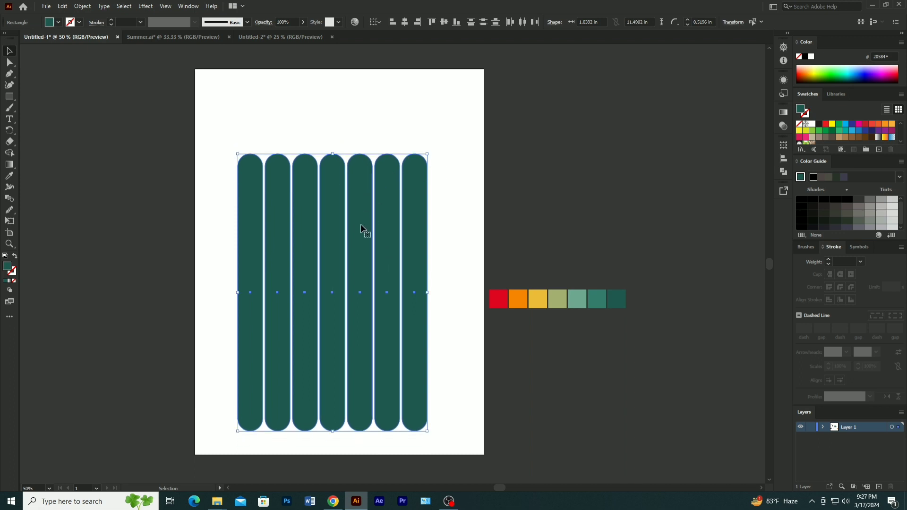
pyautogui.moveTo(361, 225); pyautogui.dragTo(358, 204)
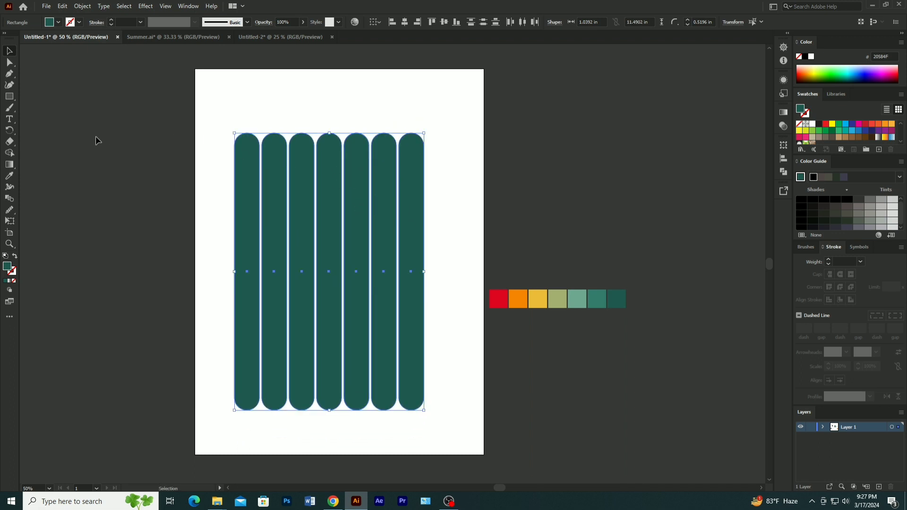
pyautogui.click(188, 117)
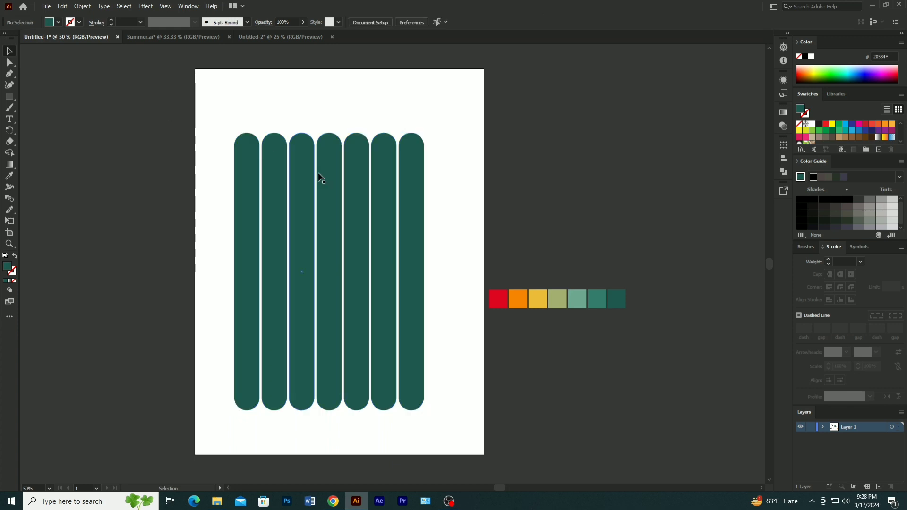
# - Recolor the first bar red and the second bar orange by sampling the palette squares beside the artboard
pyautogui.click(244, 247)
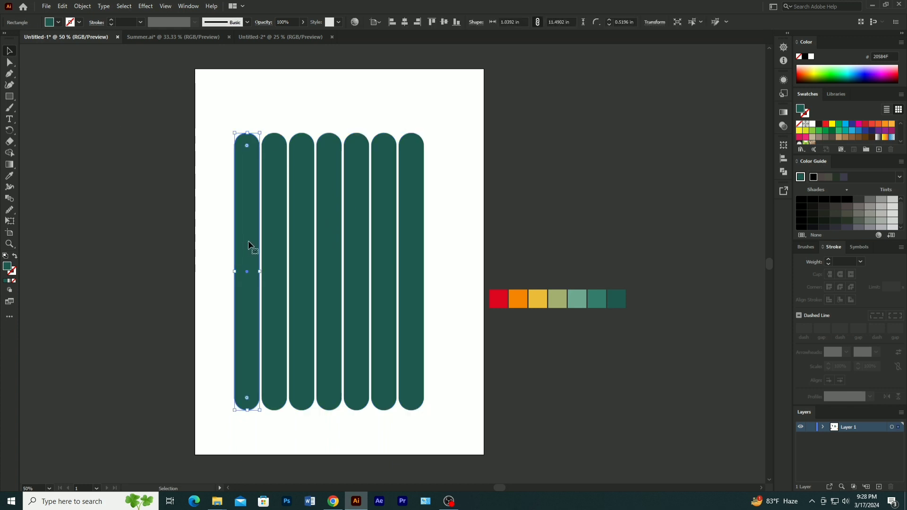
pyautogui.press('i')
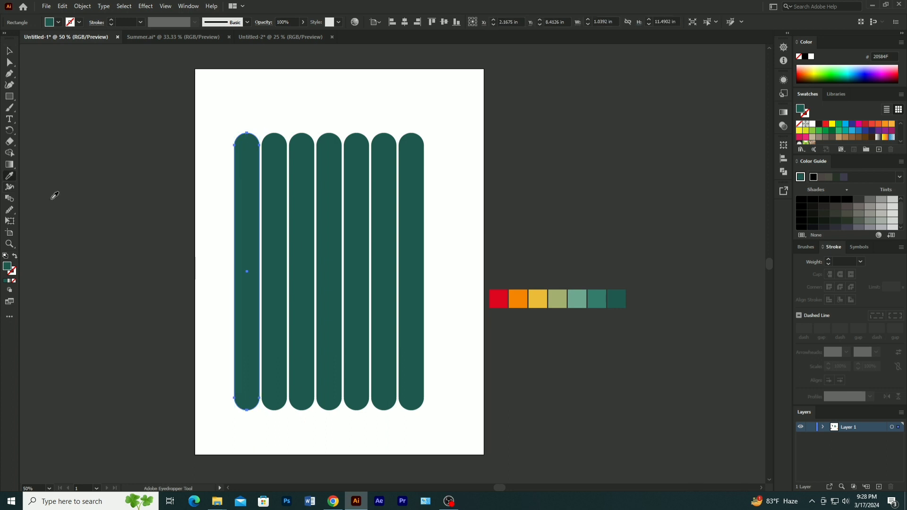
pyautogui.click(497, 298)
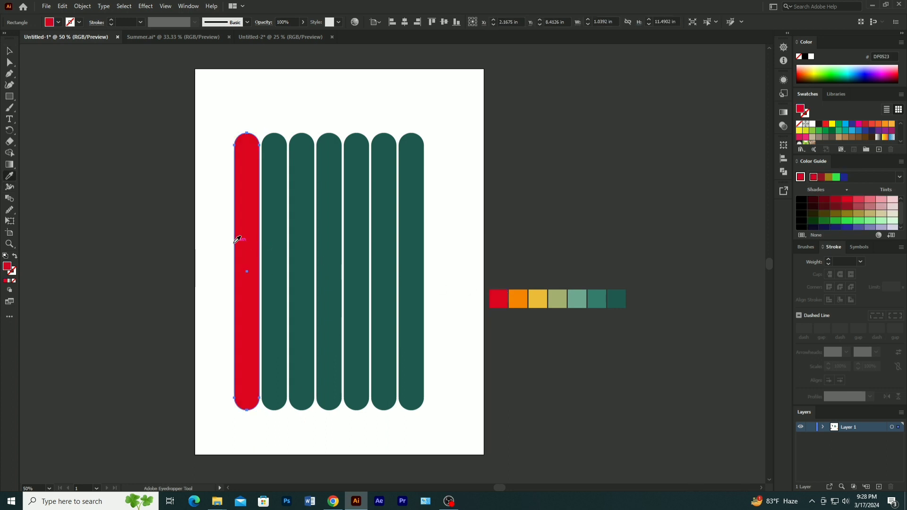
pyautogui.press('v')
pyautogui.click(277, 261)
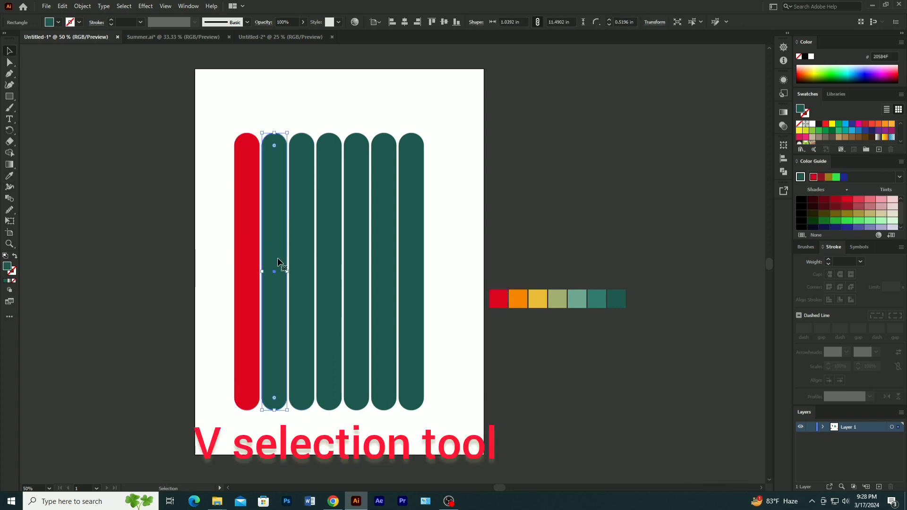
pyautogui.press('i')
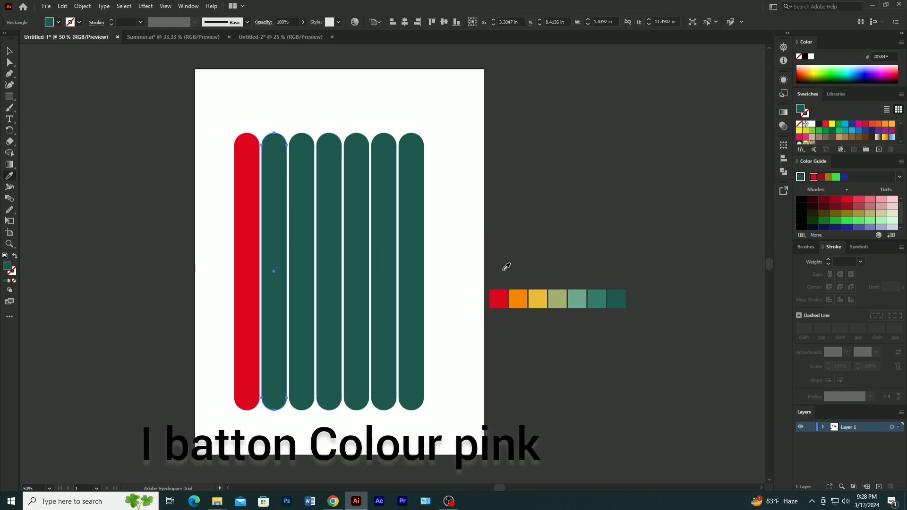
pyautogui.click(519, 298)
pyautogui.press('v')
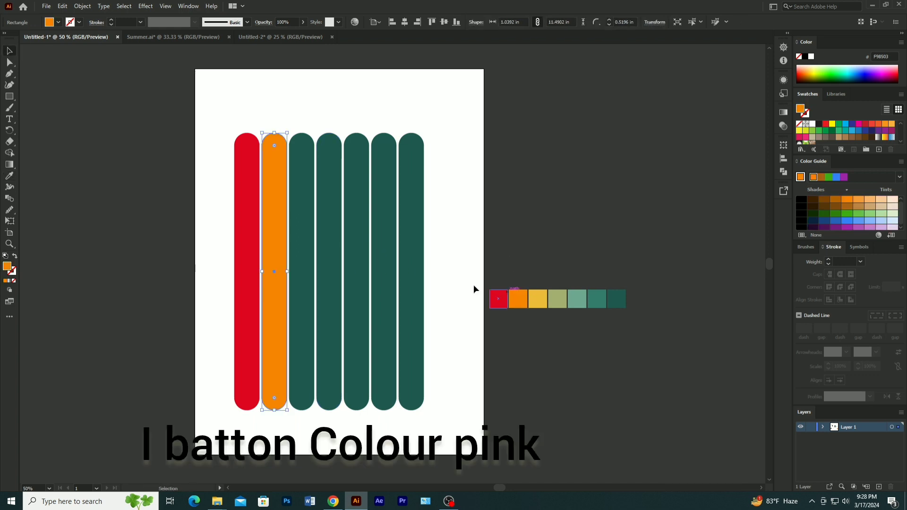
# - Recolor the third bar yellow and the fourth bar olive green by sampling the matching palette squares
pyautogui.click(307, 274)
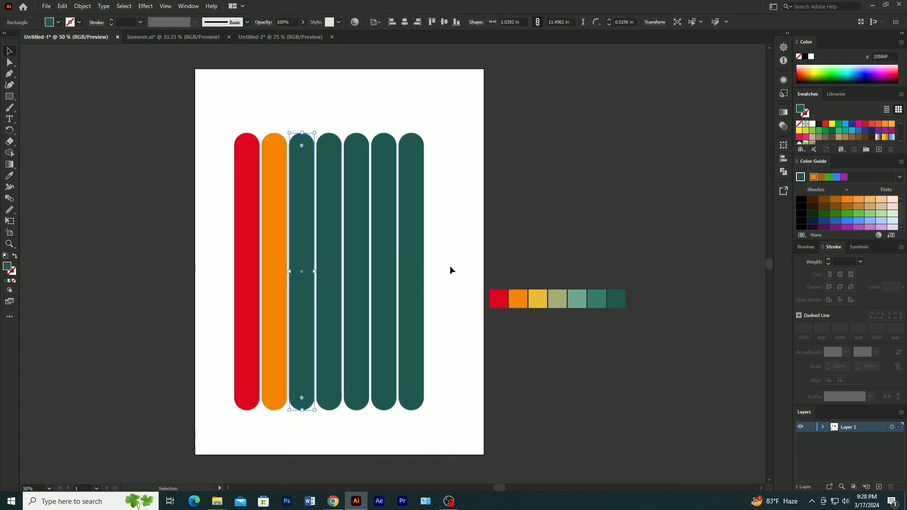
pyautogui.press('i')
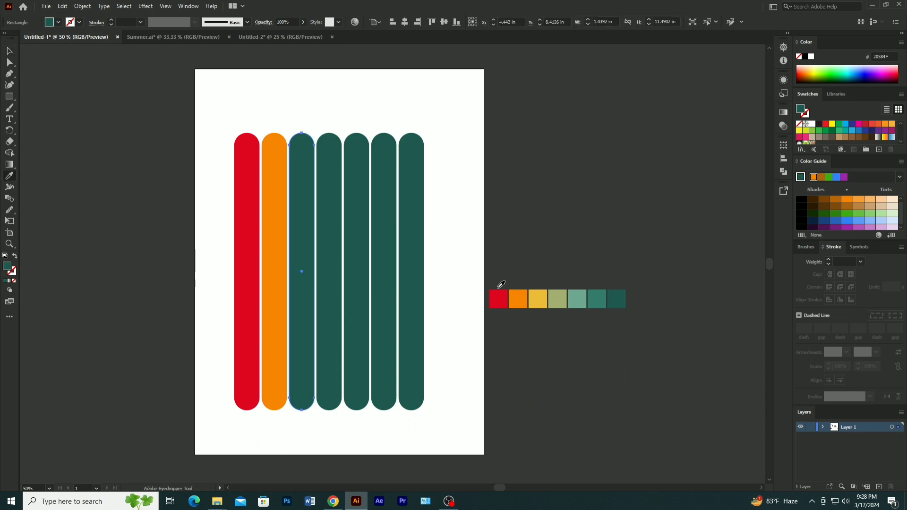
pyautogui.click(549, 291)
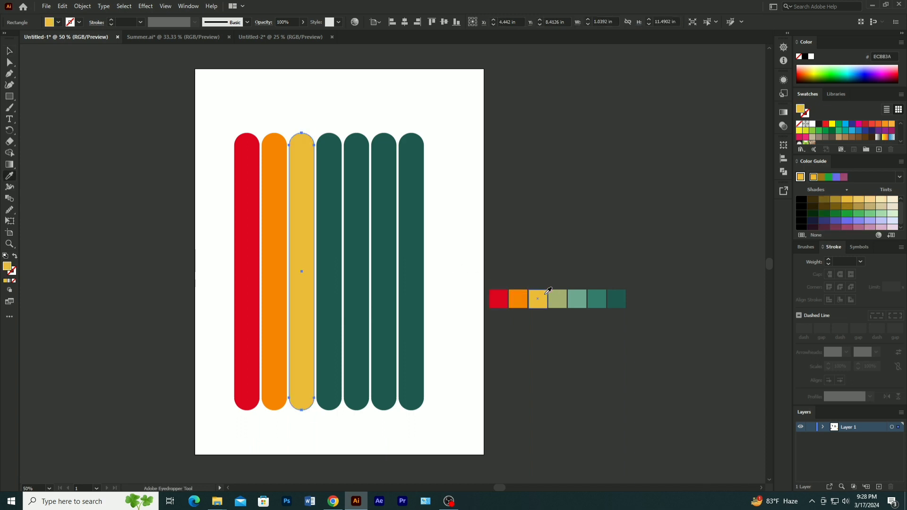
pyautogui.press('v')
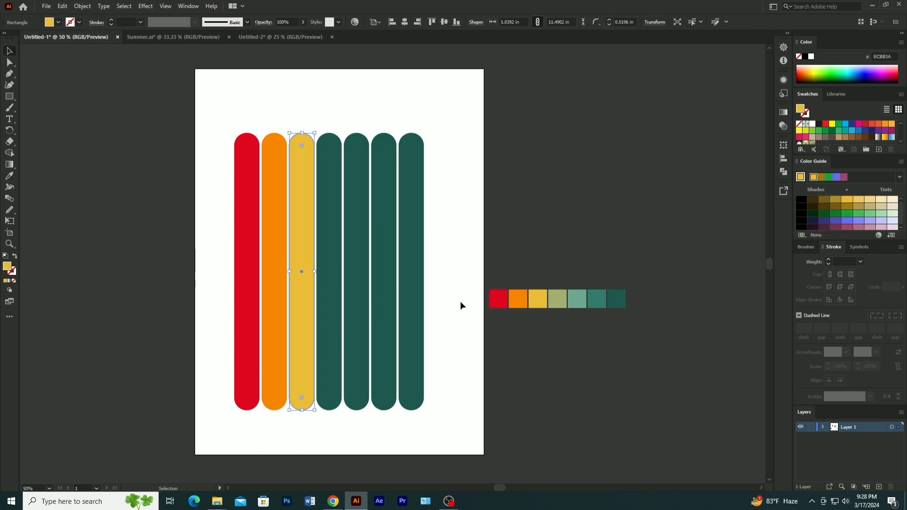
pyautogui.click(334, 303)
pyautogui.press('i')
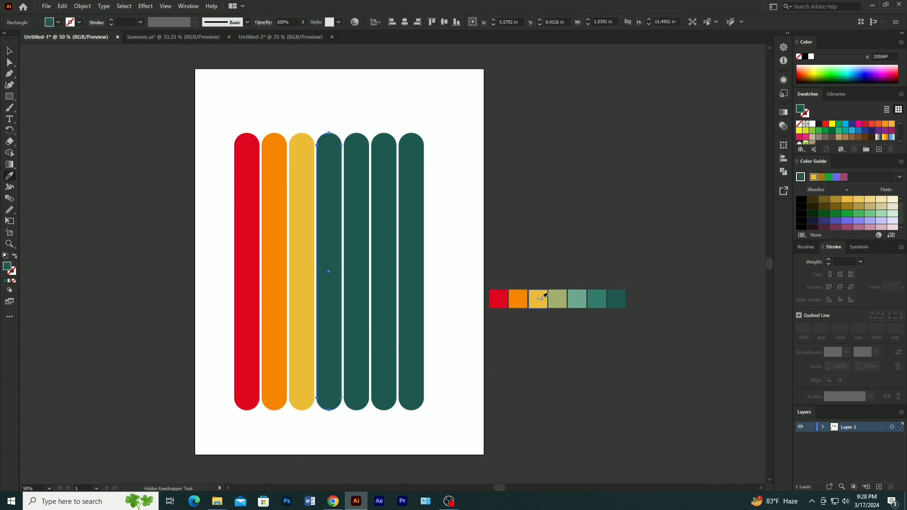
pyautogui.click(557, 298)
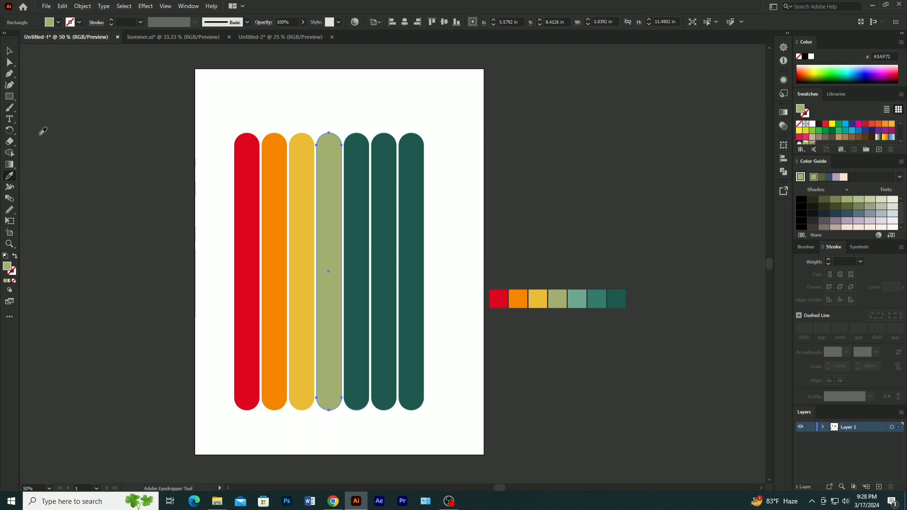
pyautogui.press('v')
# - Recolor the fifth, sixth and seventh bars with the light, medium and dark teal sampled from the palette squares
pyautogui.click(359, 281)
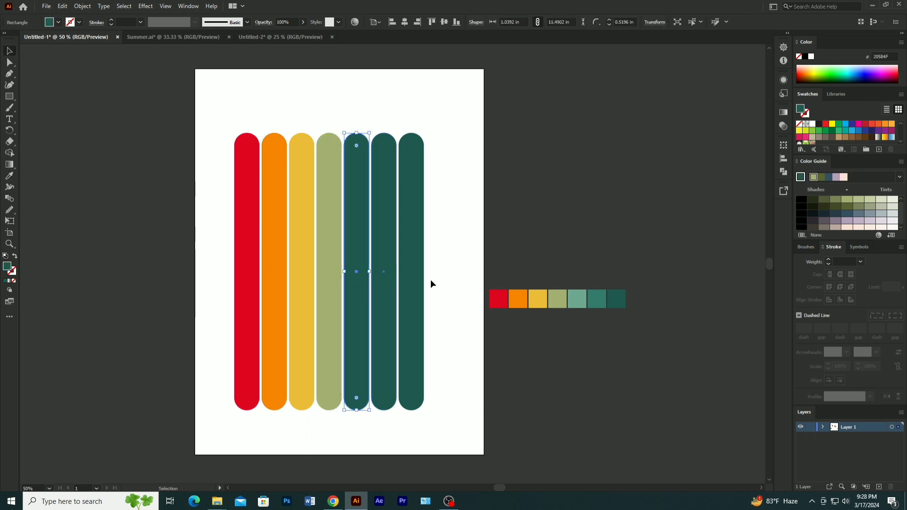
pyautogui.press('i')
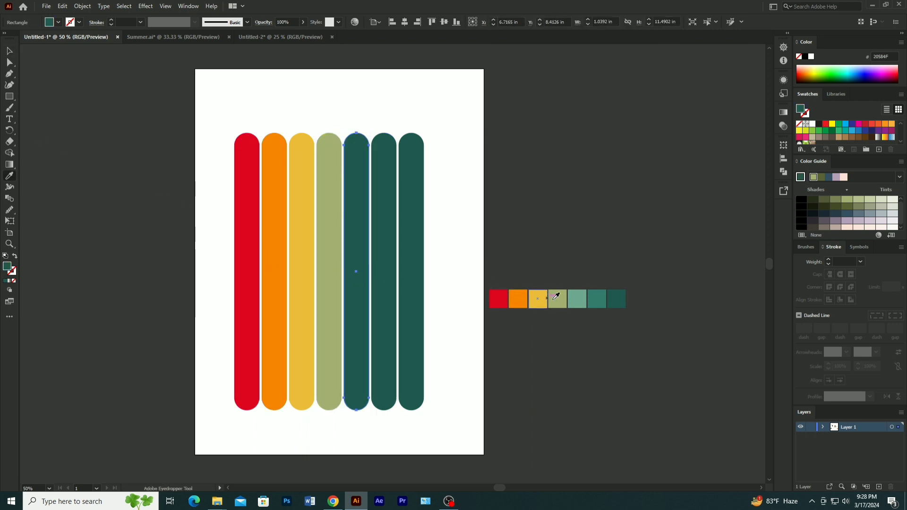
pyautogui.click(580, 299)
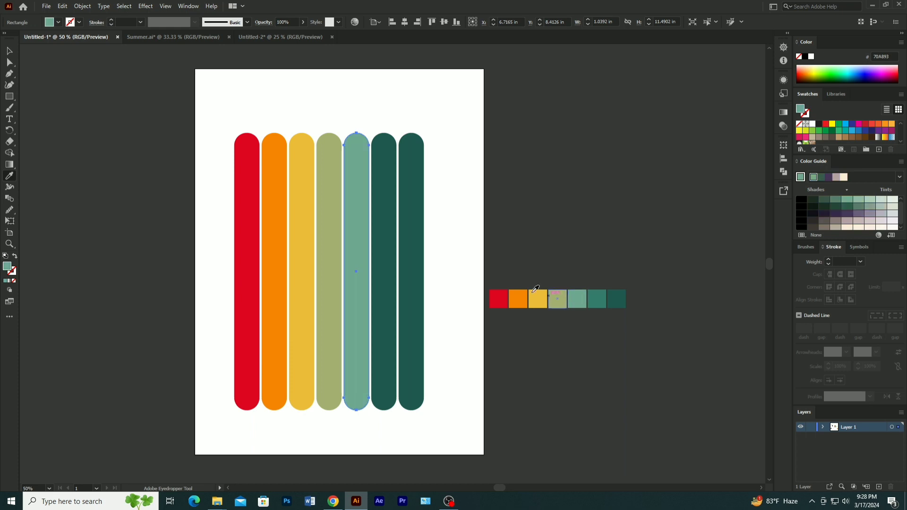
pyautogui.keyDown('ctrl'); pyautogui.click(382, 274); pyautogui.keyUp('ctrl')
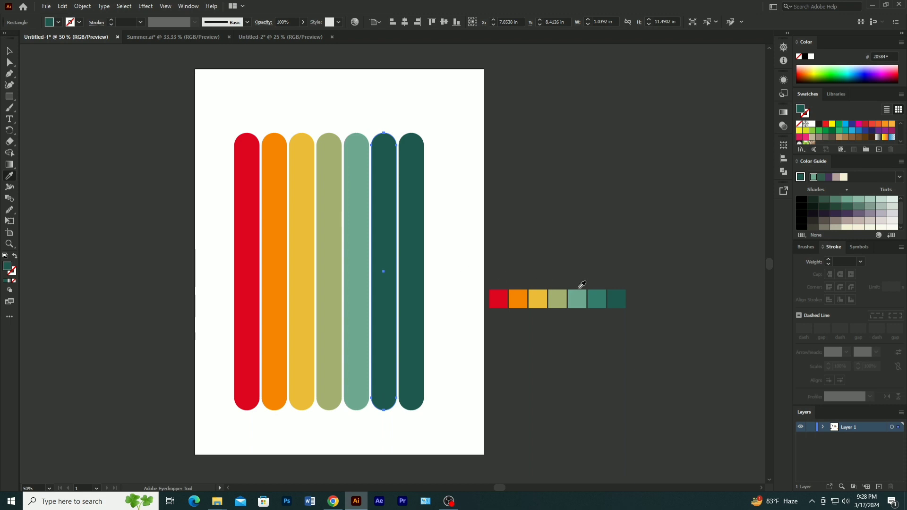
pyautogui.click(600, 293)
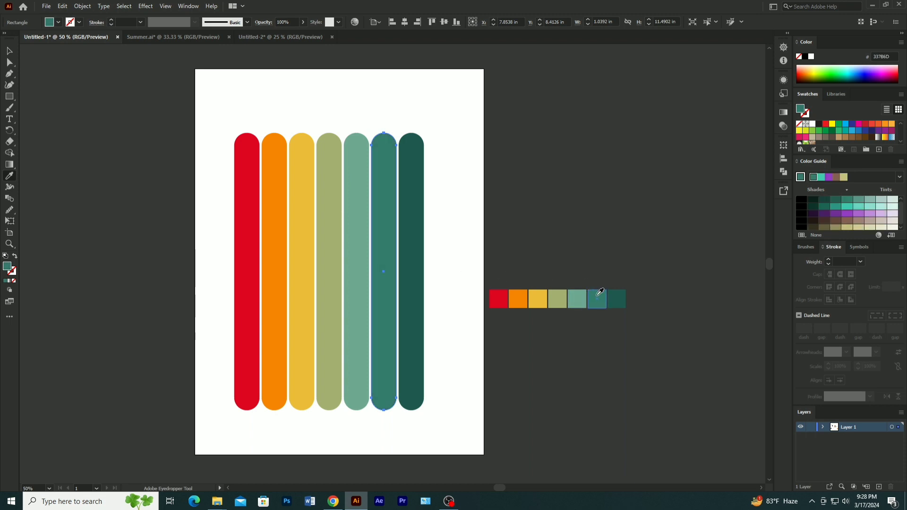
pyautogui.keyDown('ctrl'); pyautogui.click(420, 278); pyautogui.keyUp('ctrl')
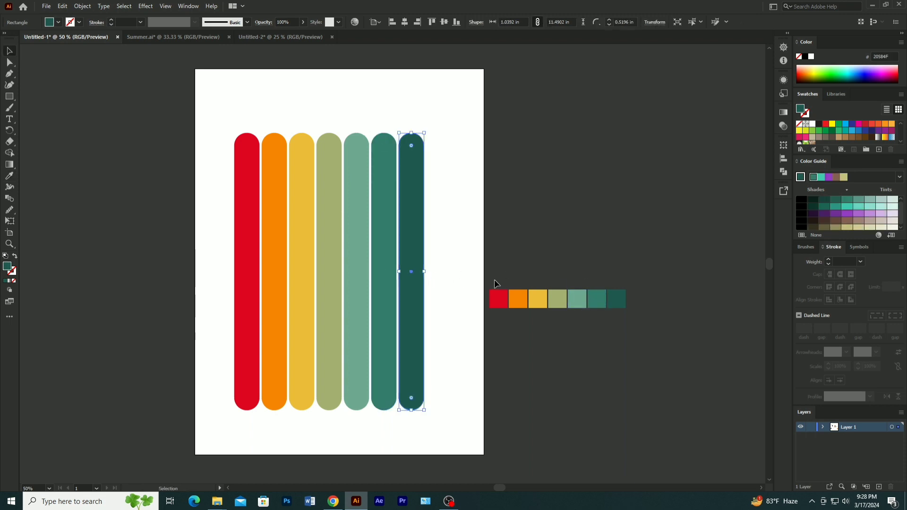
pyautogui.press('i')
pyautogui.click(621, 295)
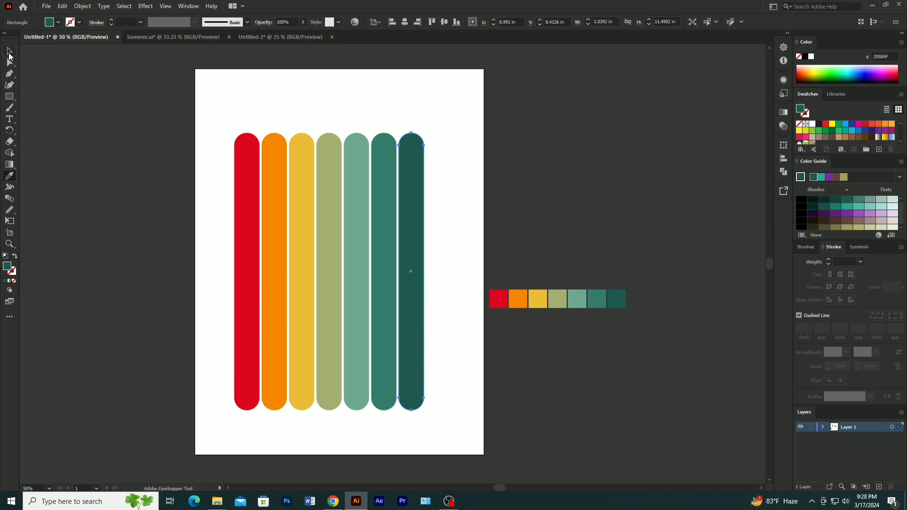
# - Select all seven bars and scale them up proportionally about their centre to about 12.39 in high
pyautogui.click(8, 53)
pyautogui.moveTo(218, 119); pyautogui.dragTo(430, 257)
pyautogui.click(434, 193)
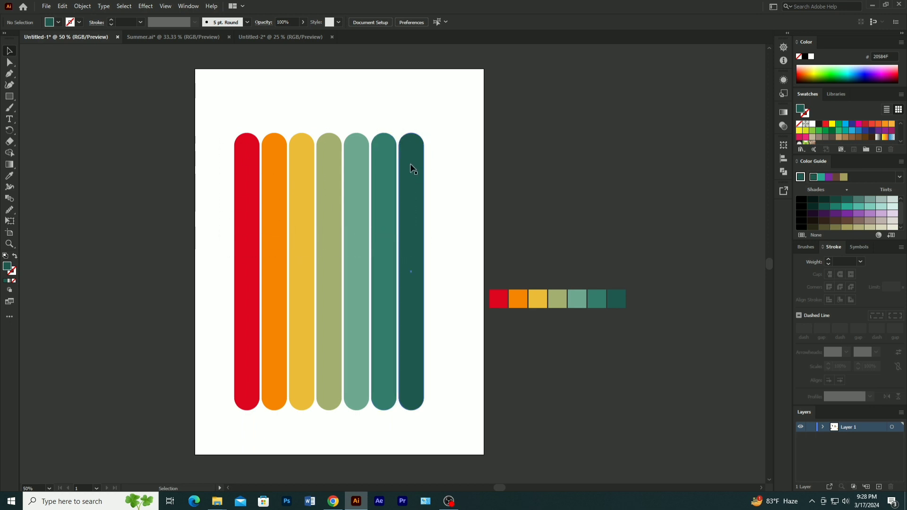
pyautogui.moveTo(230, 113); pyautogui.dragTo(434, 294)
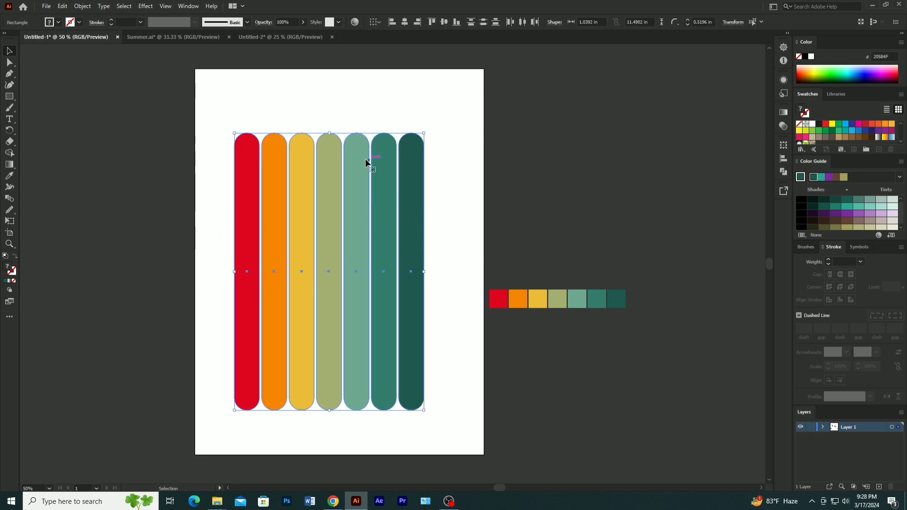
pyautogui.moveTo(424, 132); pyautogui.dragTo(432, 122)
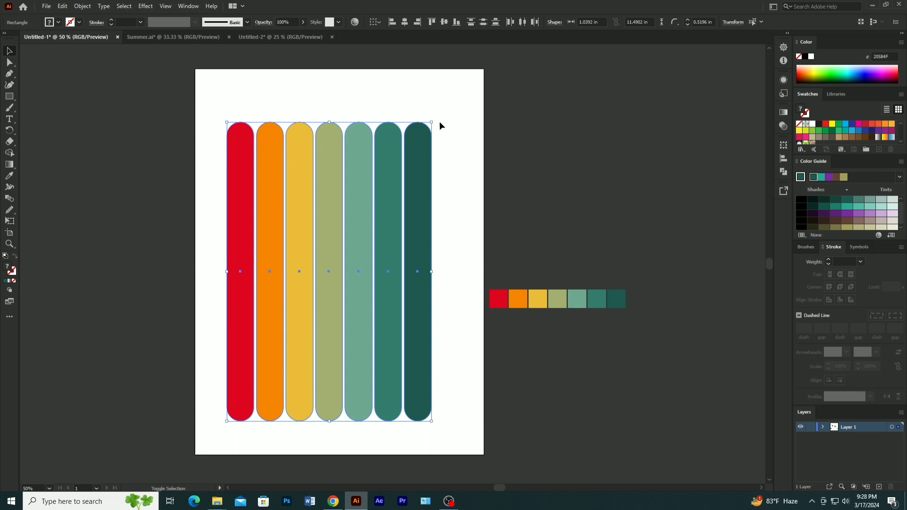
# - Group the seven bars and centre the group horizontally and vertically on the artboard
pyautogui.rightClick(390, 234)
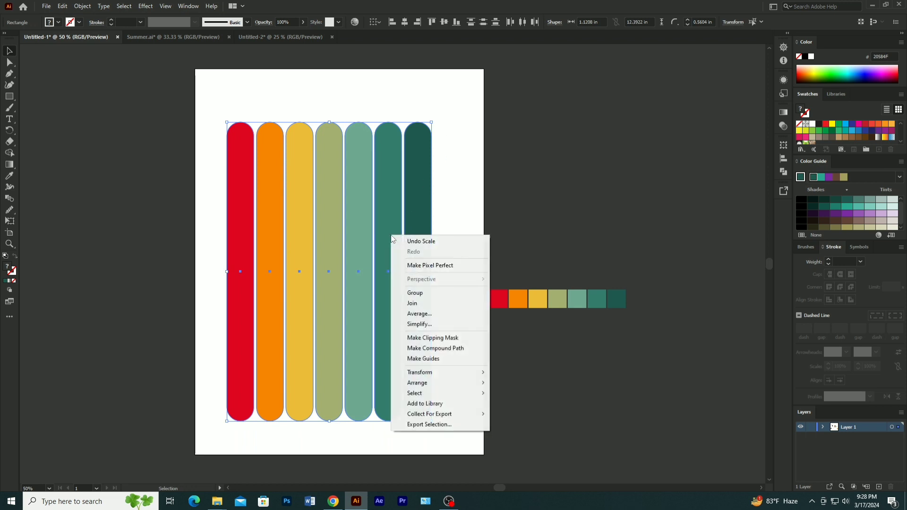
pyautogui.click(407, 294)
pyautogui.click(404, 25)
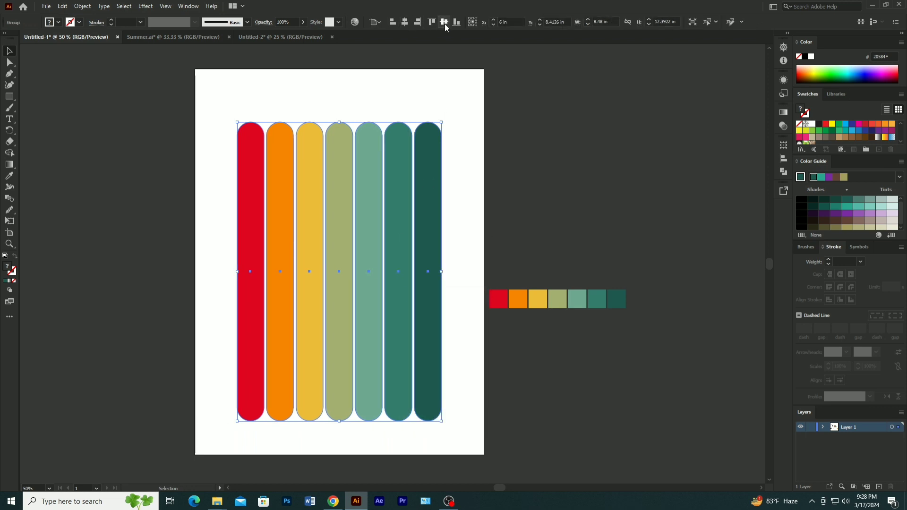
pyautogui.click(444, 24)
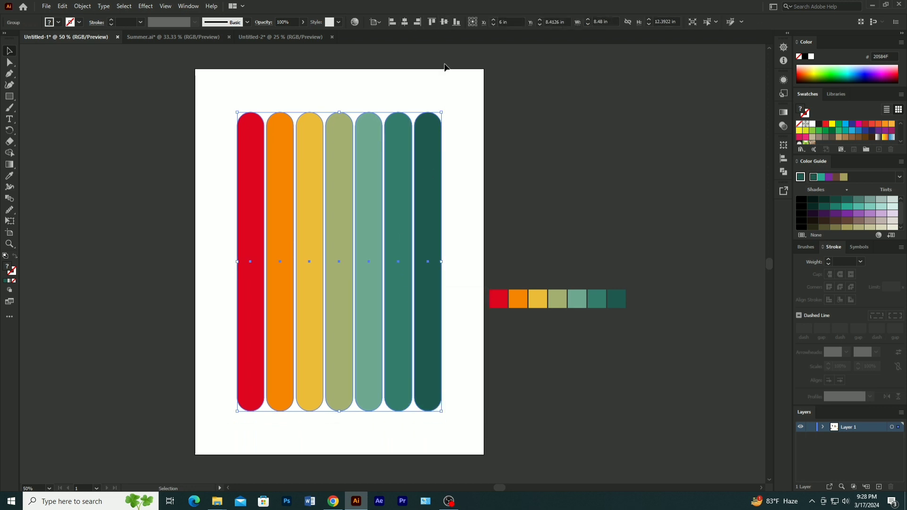
pyautogui.click(457, 132)
pyautogui.scroll(1, 477, 144)
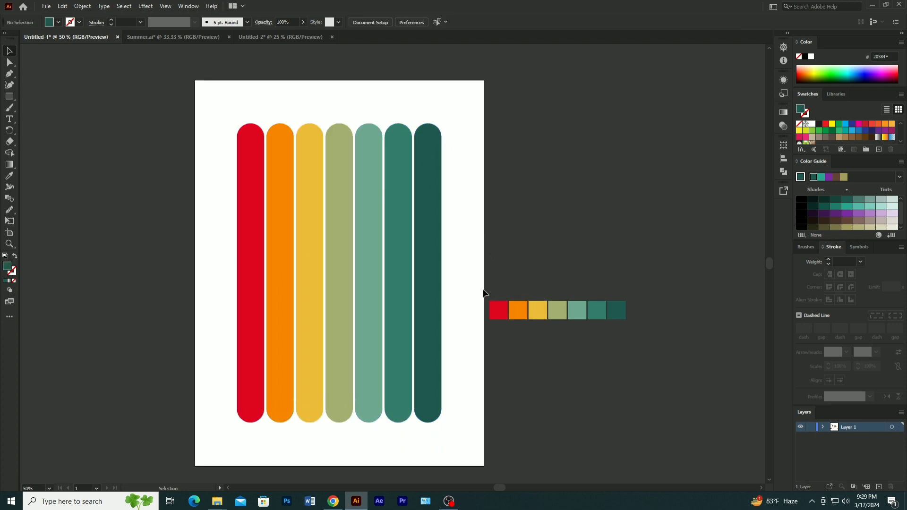
pyautogui.keyDown('alt'); pyautogui.scroll(-2, 421, 288); pyautogui.keyUp('alt')
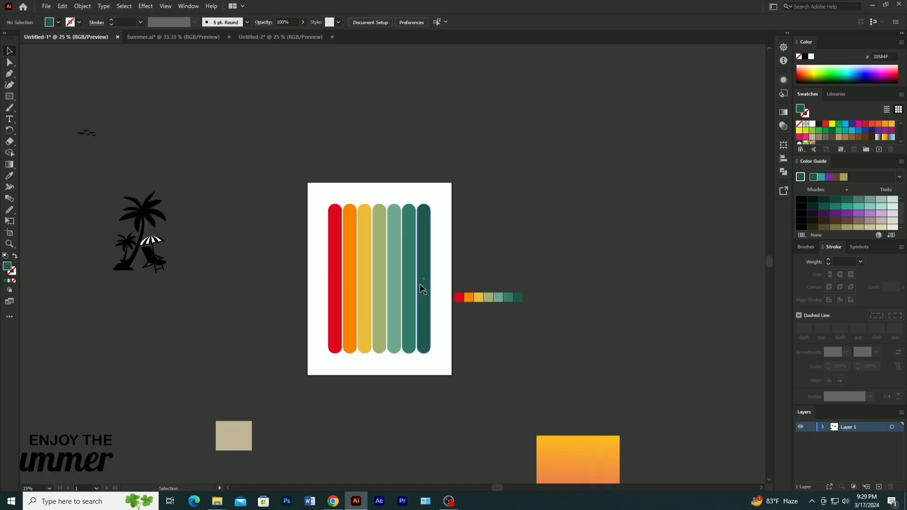
# - Move the palm tree, umbrella and chair group onto the left half of the coloured bars and bring it to the front
pyautogui.click(147, 250)
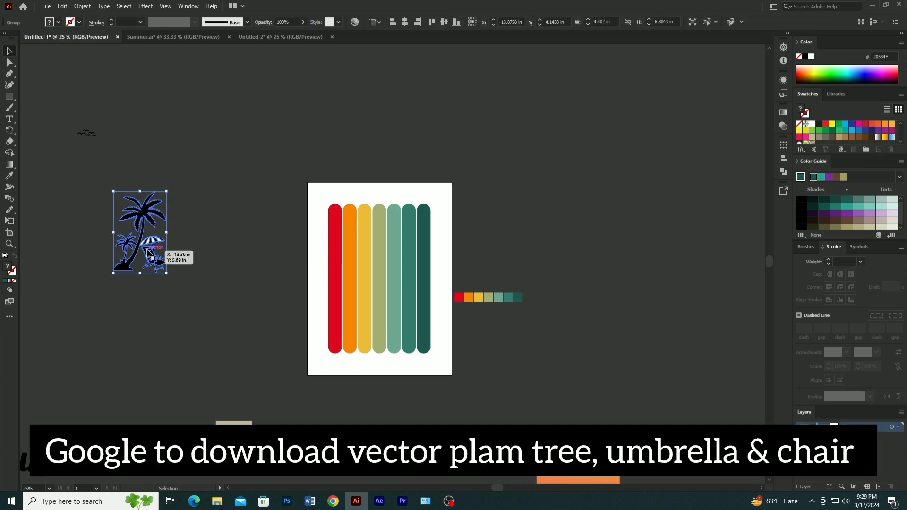
pyautogui.click(188, 231)
pyautogui.click(145, 250)
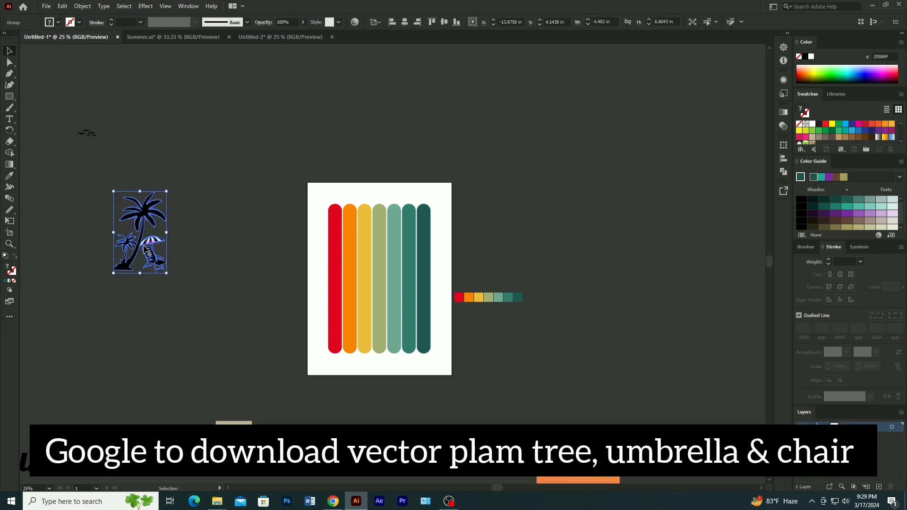
pyautogui.moveTo(145, 249); pyautogui.dragTo(308, 297)
pyautogui.rightClick(308, 297)
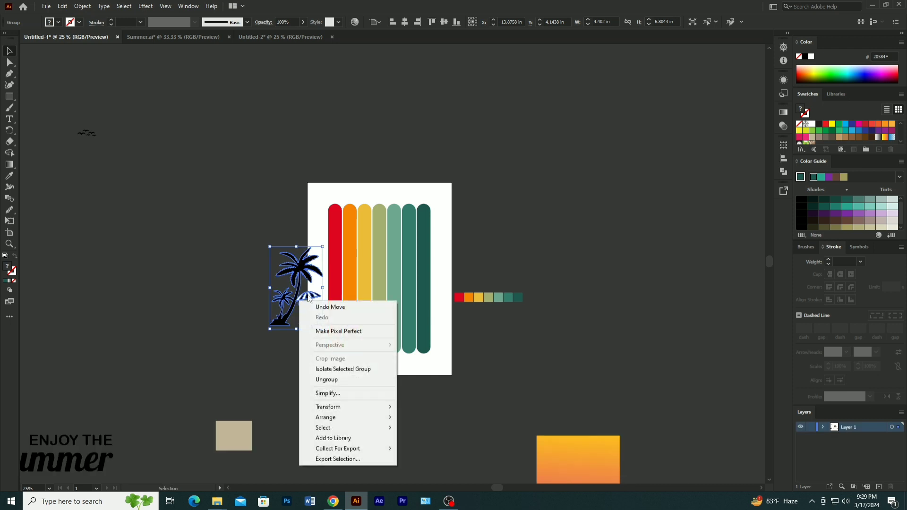
pyautogui.moveTo(334, 419)
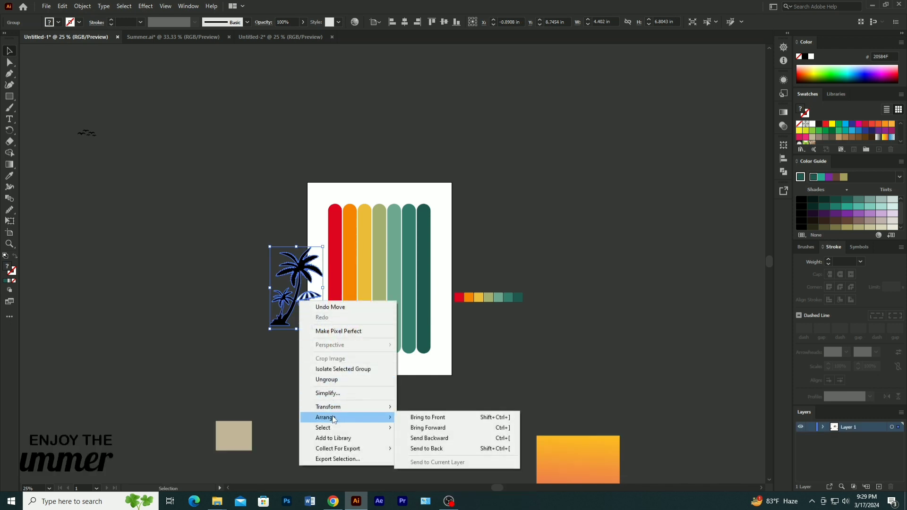
pyautogui.click(427, 417)
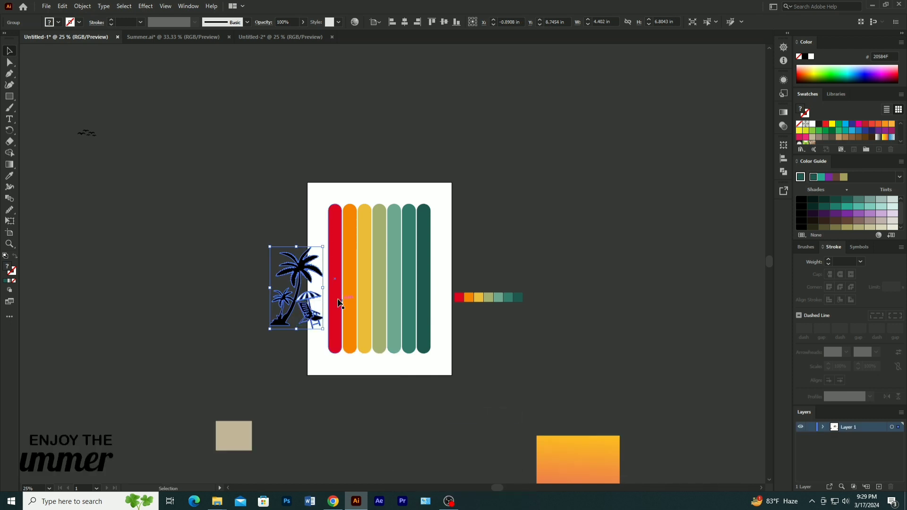
pyautogui.moveTo(301, 305); pyautogui.dragTo(365, 305)
pyautogui.click(136, 205)
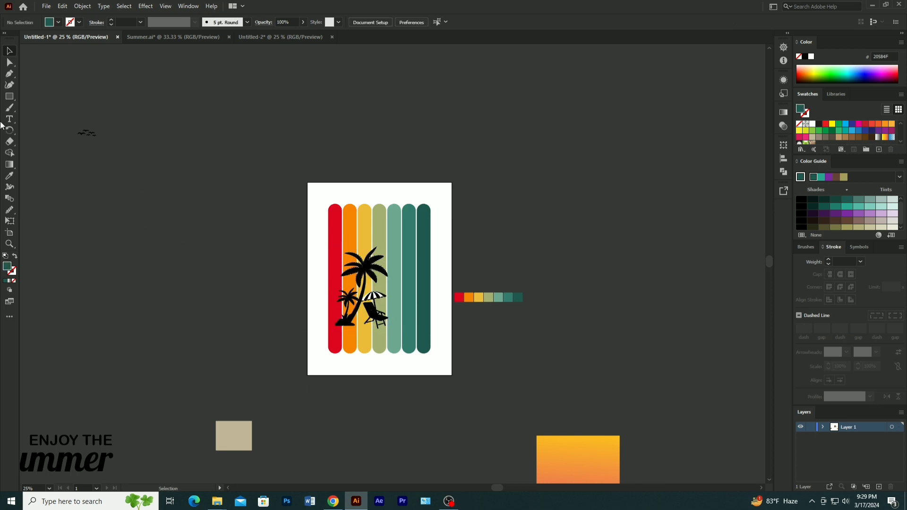
# - Draw a circle about 8.08 in across on the empty canvas beside the artboard
pyautogui.click(10, 101)
pyautogui.click(42, 108)
pyautogui.moveTo(155, 195); pyautogui.dragTo(204, 244)
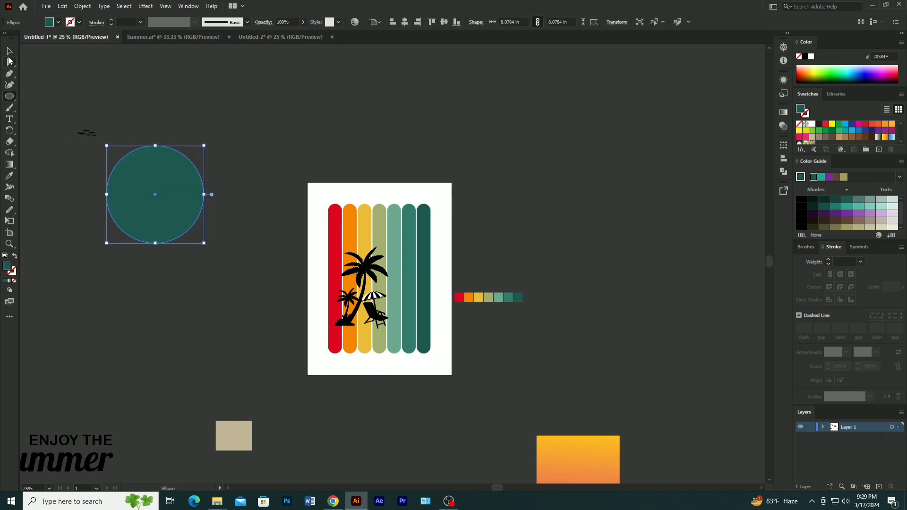
# - Fill the circle with the gradient sampled from the orange-pink rectangle, running vertically from pink at the base to yellow at the top
pyautogui.click(10, 177)
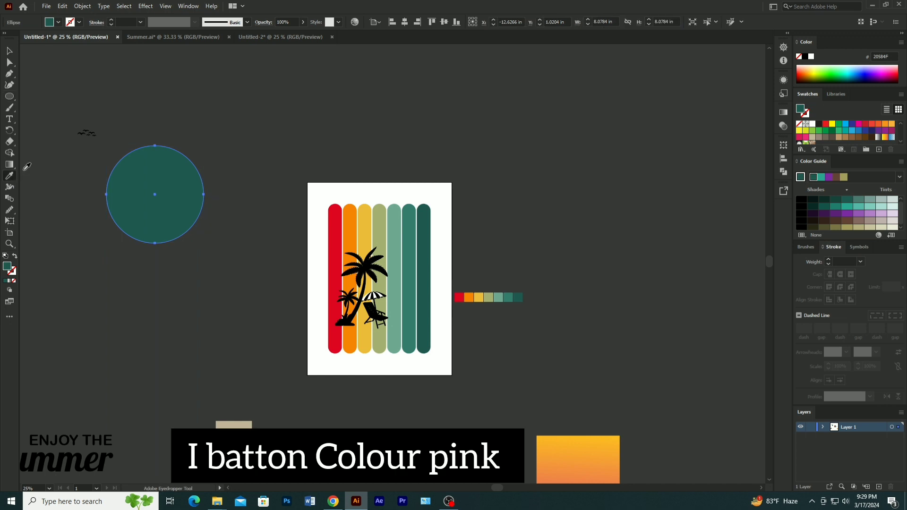
pyautogui.scroll(-1, 577, 443)
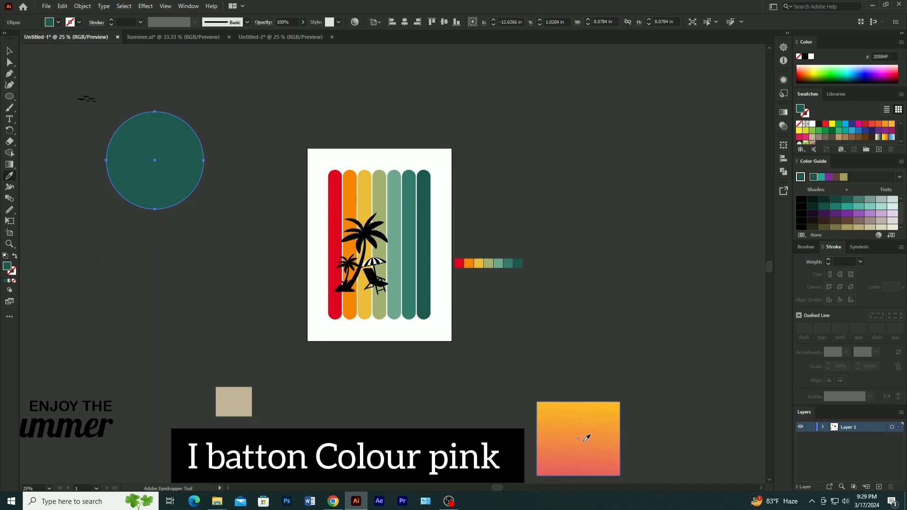
pyautogui.click(588, 439)
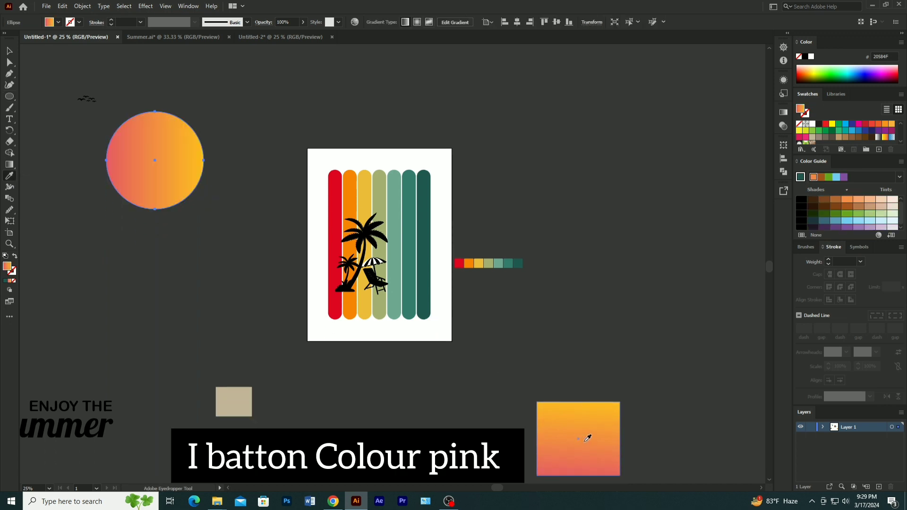
pyautogui.click(14, 163)
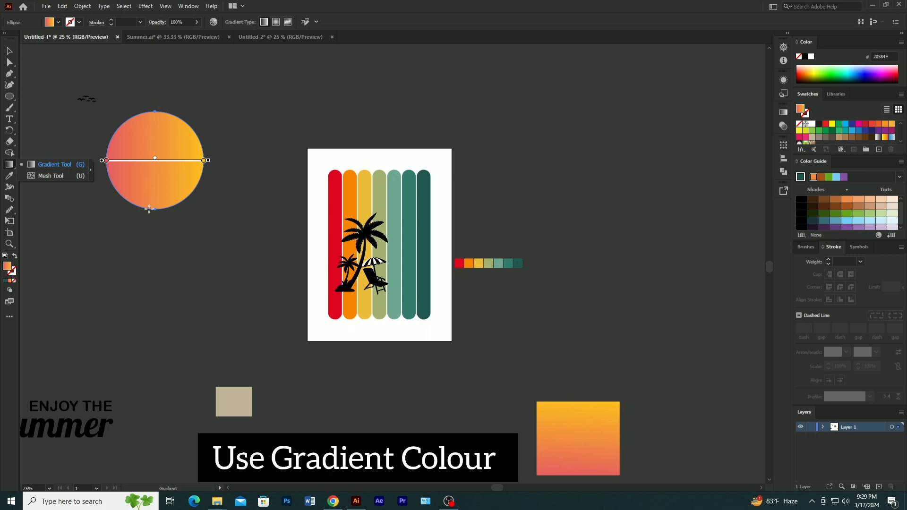
pyautogui.moveTo(150, 209); pyautogui.dragTo(157, 108)
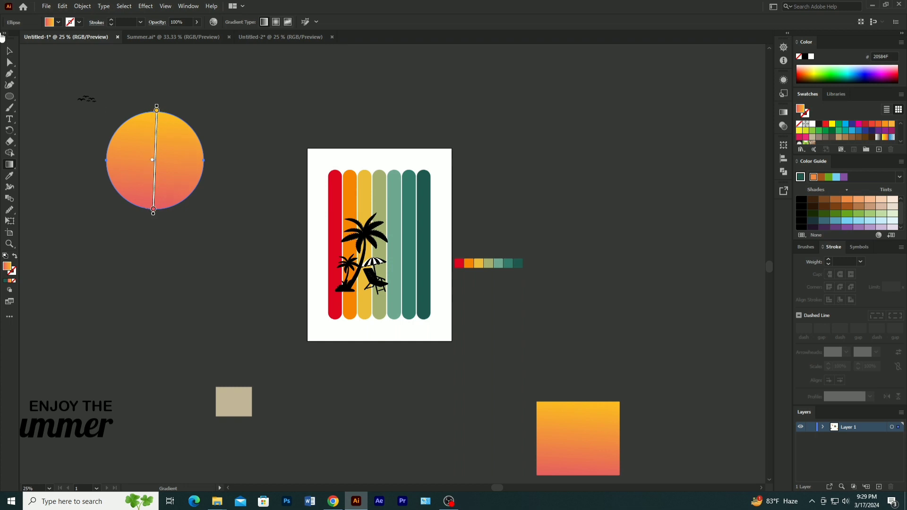
pyautogui.click(11, 51)
pyautogui.click(71, 169)
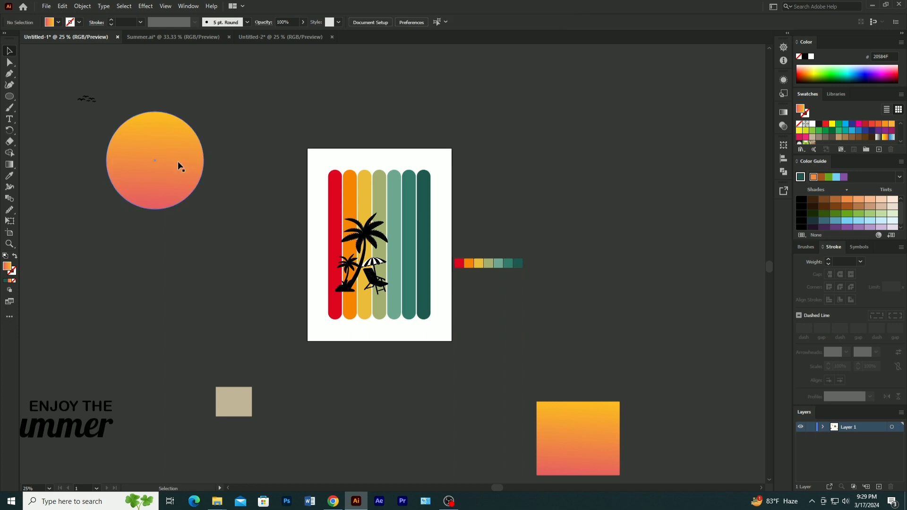
# - Delete the orange-pink gradient sample rectangle below the artboard
pyautogui.click(9, 165)
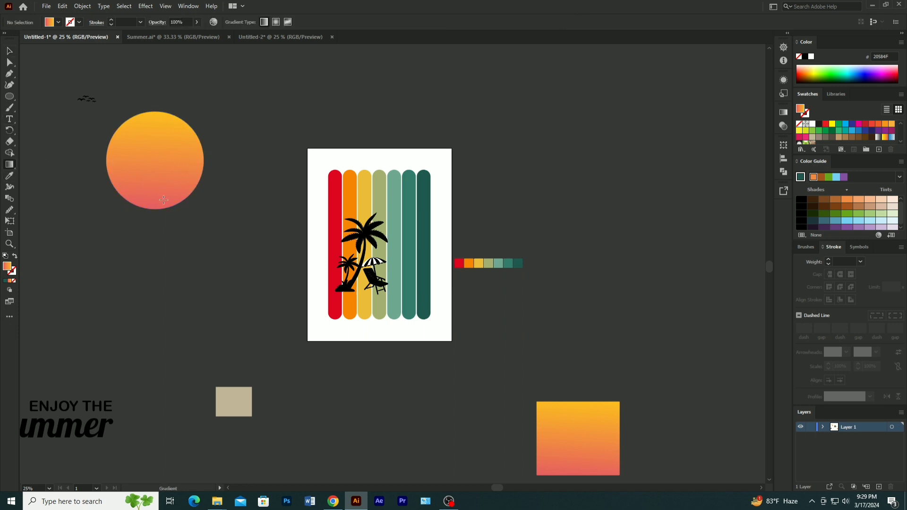
pyautogui.click(10, 52)
pyautogui.click(603, 440)
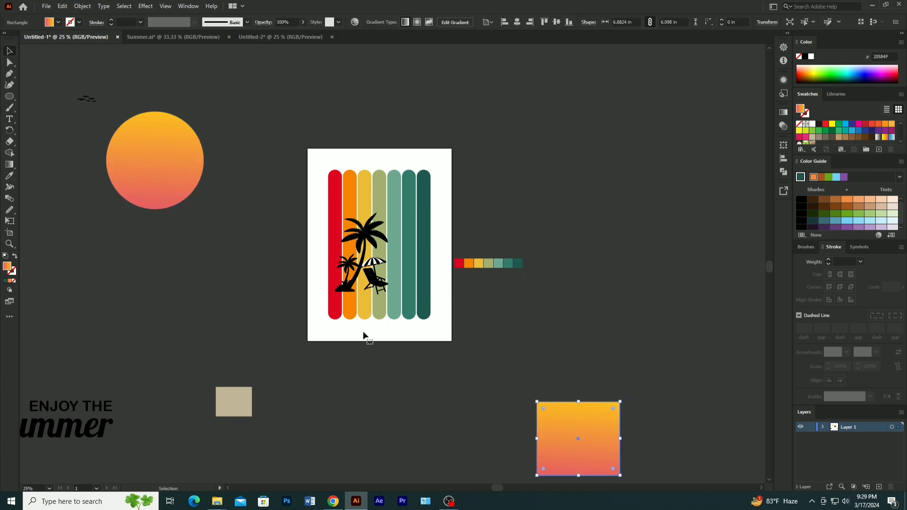
pyautogui.click(9, 165)
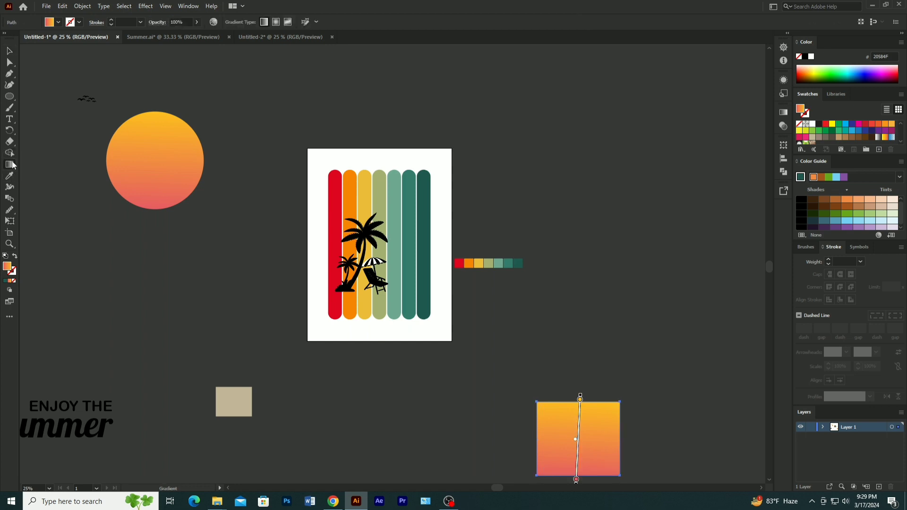
pyautogui.moveTo(152, 210); pyautogui.dragTo(154, 134)
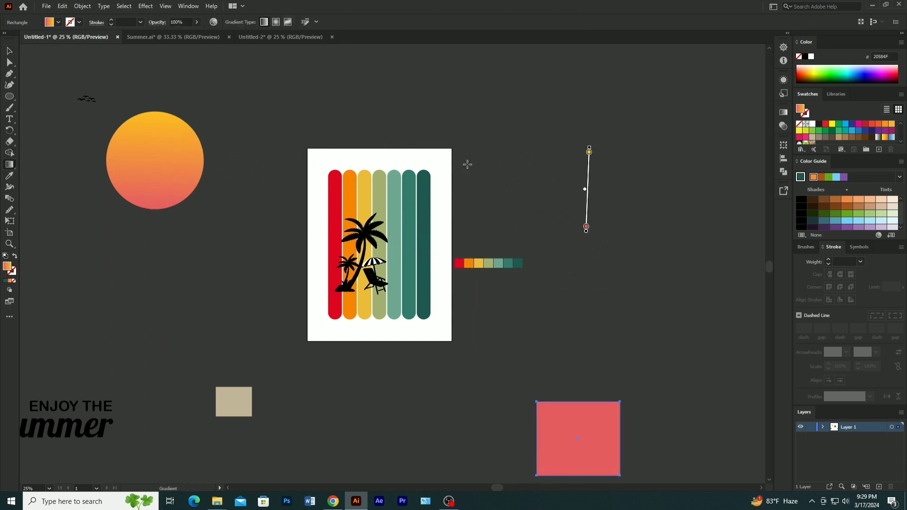
pyautogui.press('Delete')
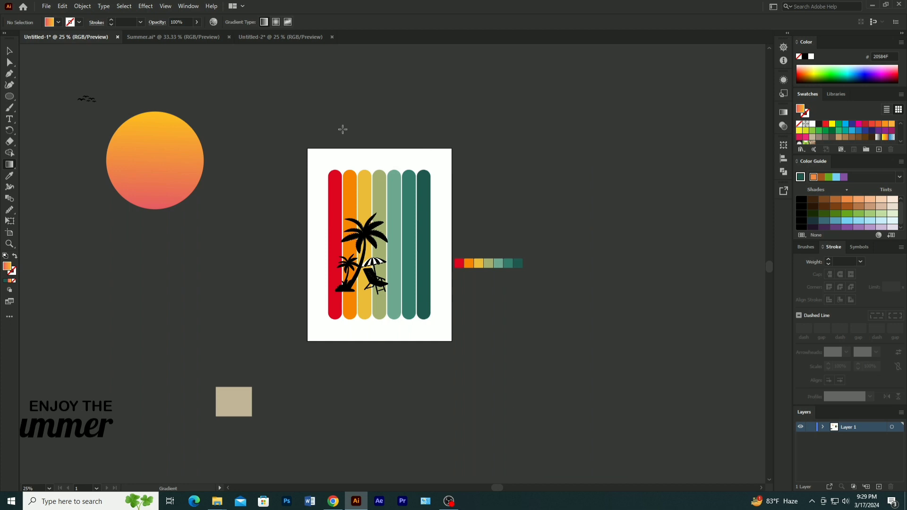
# - Move the birds onto the upper half of the gradient circle and arrange them in front of it
pyautogui.click(10, 51)
pyautogui.moveTo(179, 153); pyautogui.dragTo(209, 159)
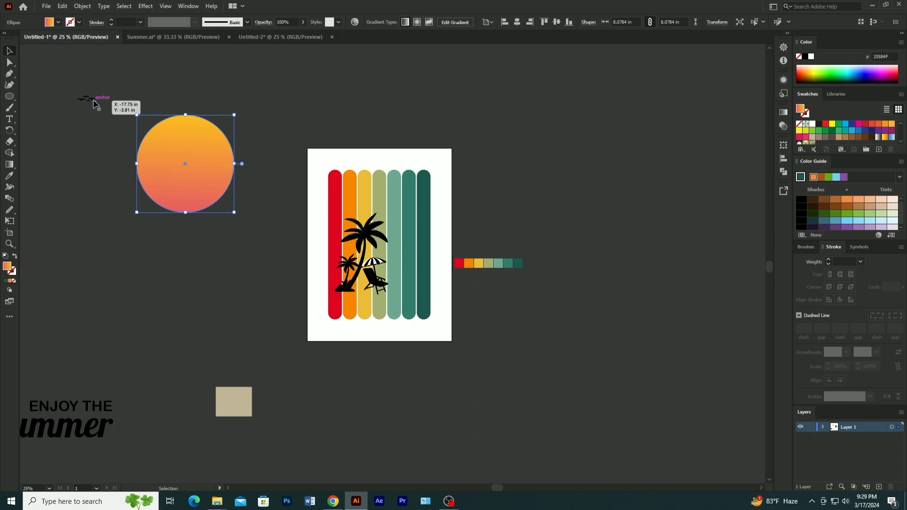
pyautogui.rightClick(185, 142)
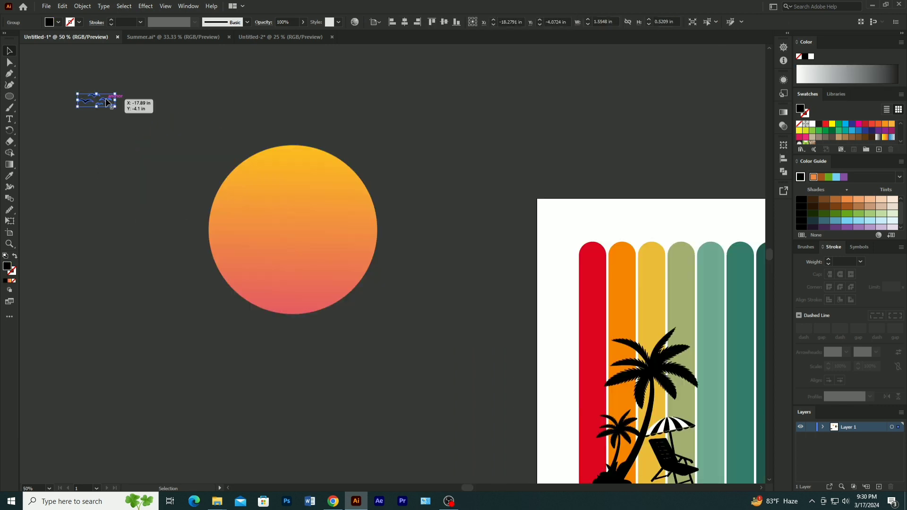
pyautogui.moveTo(107, 98); pyautogui.dragTo(307, 200)
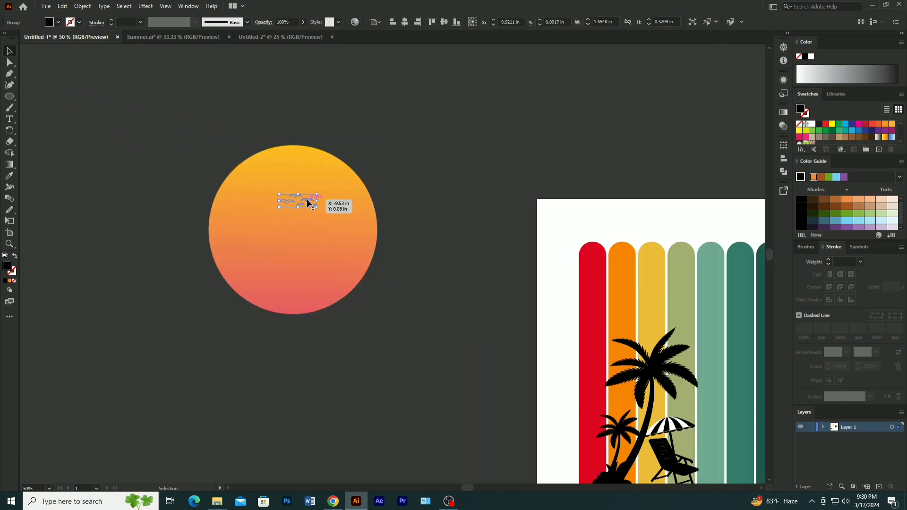
pyautogui.rightClick(307, 200)
pyautogui.moveTo(348, 317)
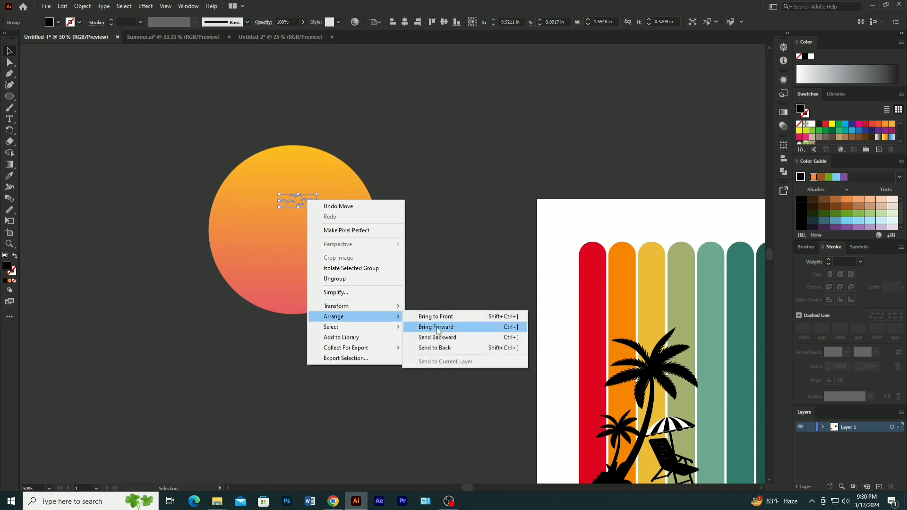
pyautogui.click(438, 327)
pyautogui.click(399, 210)
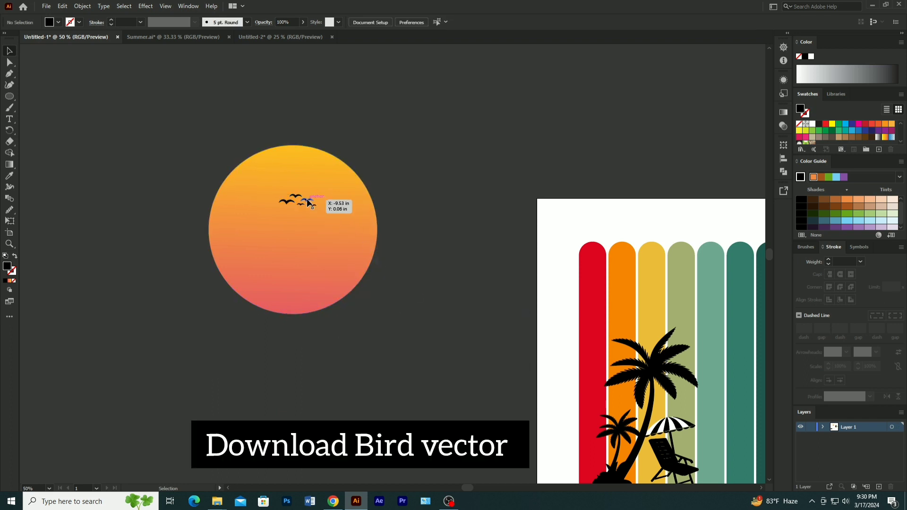
# - Enlarge the birds to spread across the circle's upper half and group them with the circle
pyautogui.moveTo(308, 202); pyautogui.dragTo(364, 173)
pyautogui.click(396, 175)
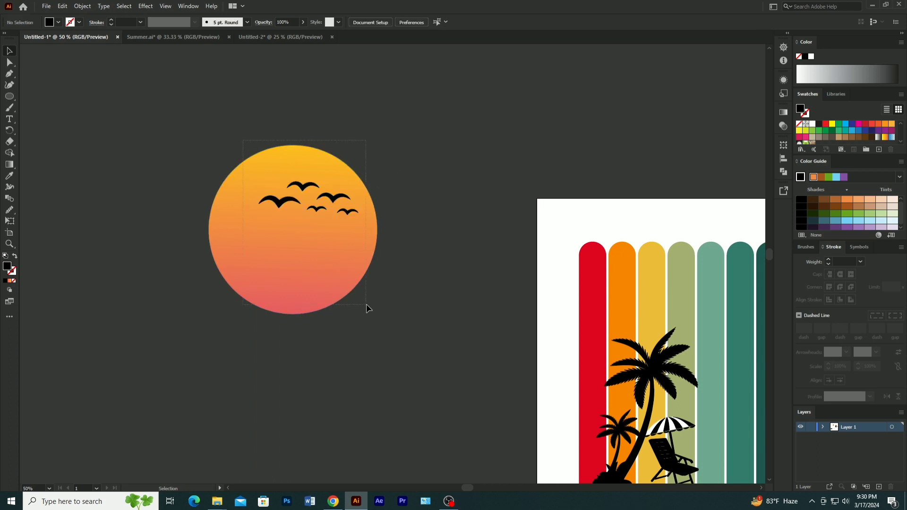
pyautogui.moveTo(368, 308); pyautogui.dragTo(339, 252)
pyautogui.rightClick(314, 221)
pyautogui.click(345, 286)
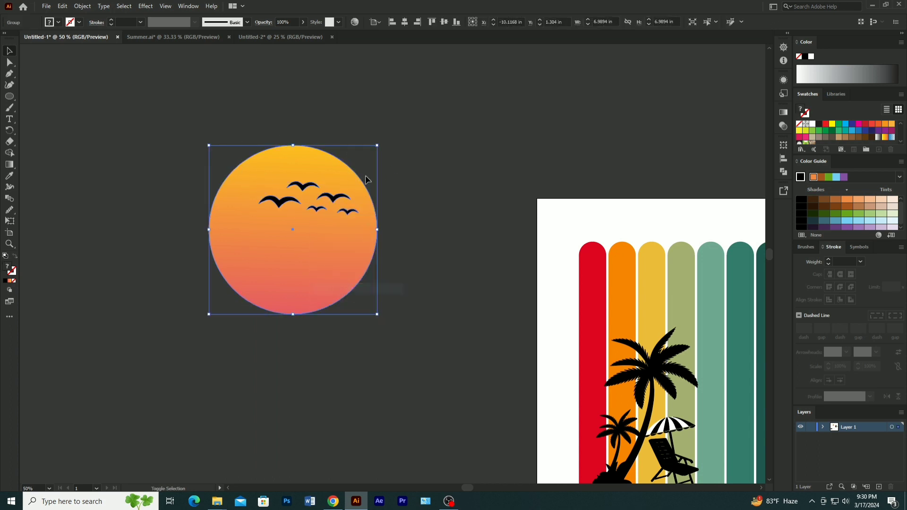
# - Scale down the sun and birds group and place it over the upper part of the three teal bars
pyautogui.moveTo(376, 148); pyautogui.dragTo(348, 176)
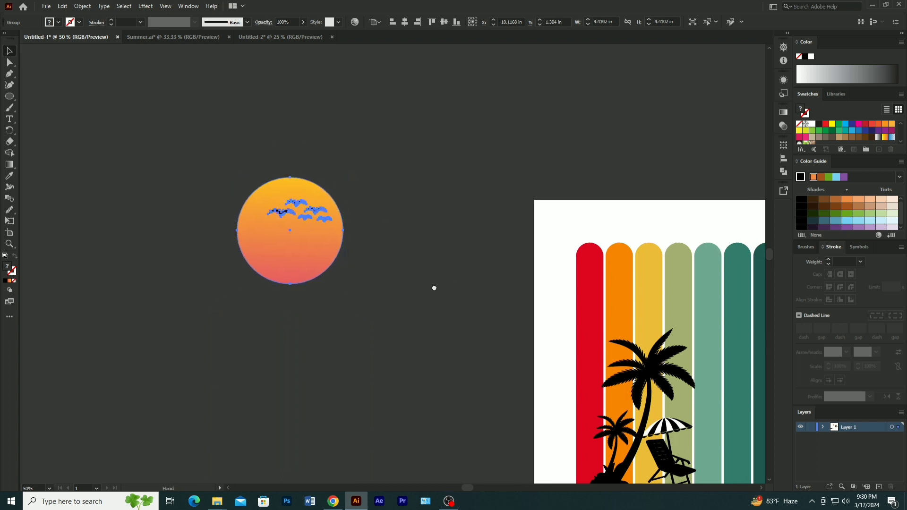
pyautogui.moveTo(431, 285); pyautogui.dragTo(257, 293)
pyautogui.moveTo(100, 240); pyautogui.dragTo(542, 339)
pyautogui.moveTo(604, 285); pyautogui.dragTo(593, 298)
pyautogui.click(607, 290)
pyautogui.scroll(-5, 598, 257)
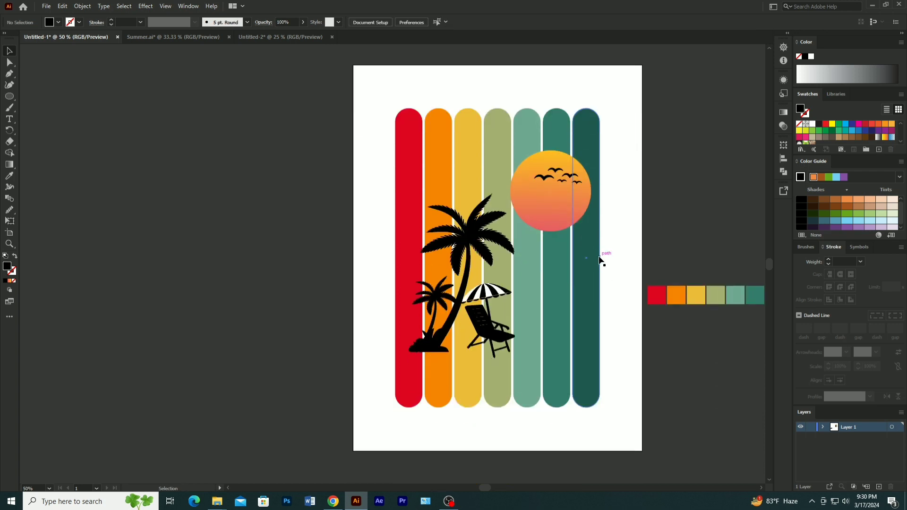
pyautogui.moveTo(562, 185); pyautogui.dragTo(558, 185)
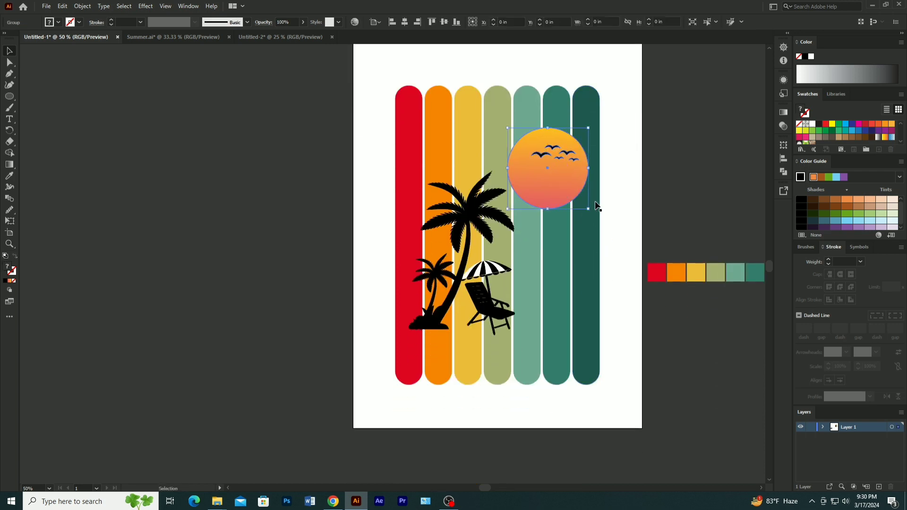
pyautogui.click(630, 194)
pyautogui.click(579, 228)
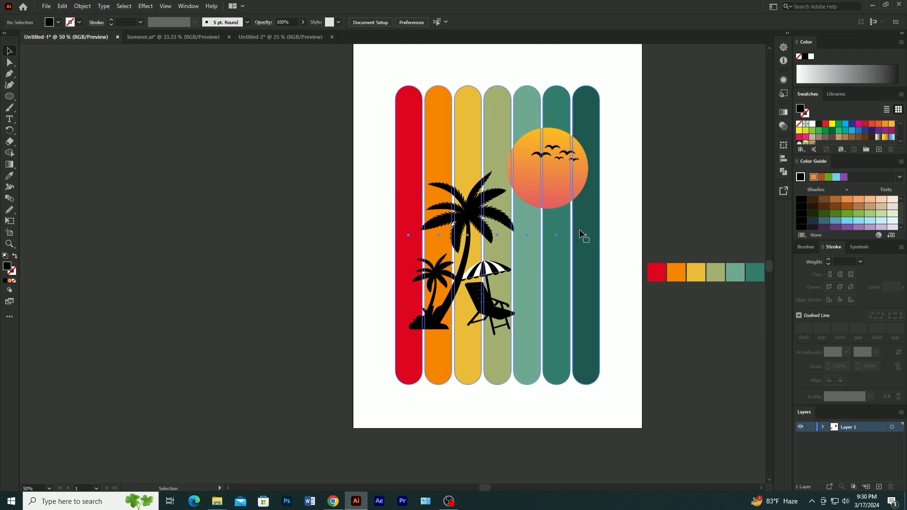
pyautogui.click(643, 193)
pyautogui.scroll(-2, 600, 228)
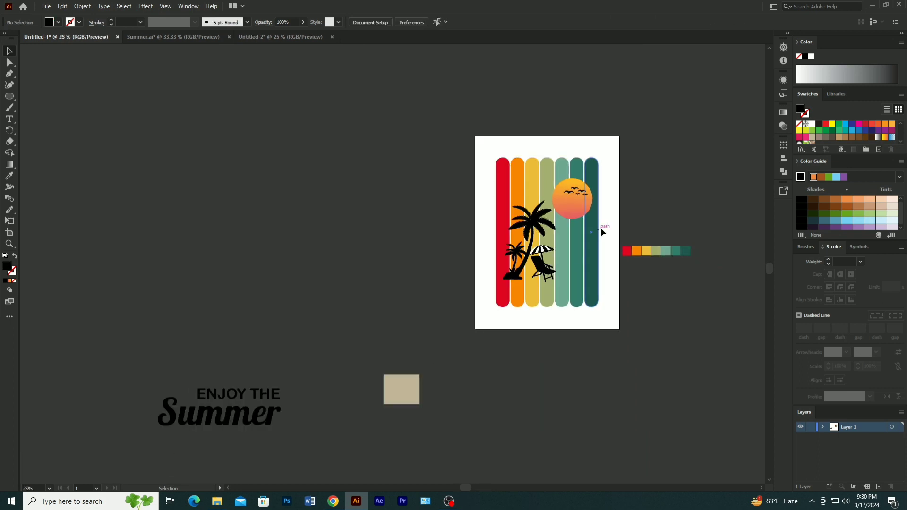
pyautogui.scroll(1, 607, 228)
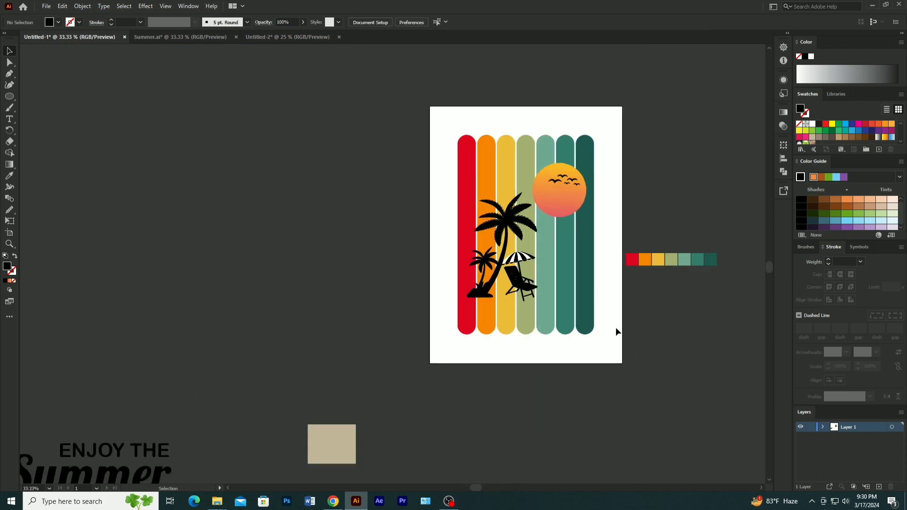
pyautogui.scroll(-5, 427, 333)
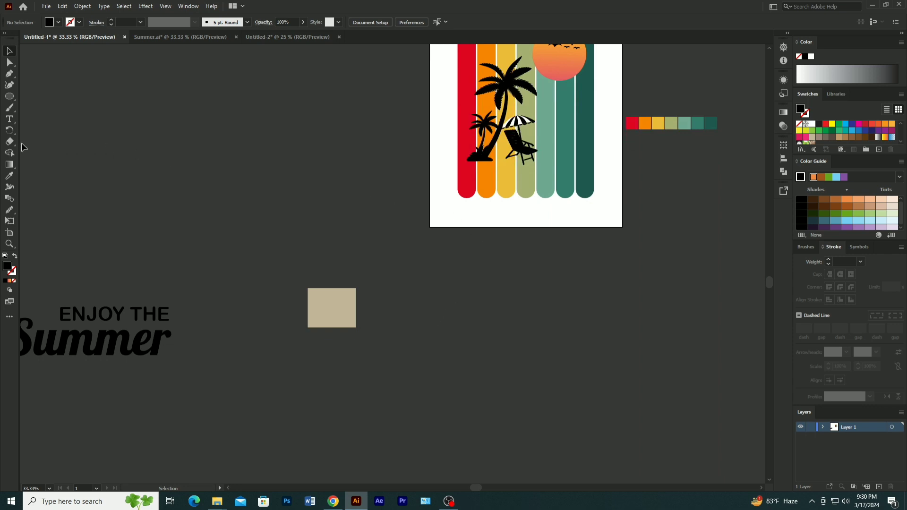
# - Start a wavy Pen tool path at the artboard's left edge, curving across the lower part of the red bar
pyautogui.click(10, 74)
pyautogui.scroll(2, 543, 190)
pyautogui.scroll(1, 543, 193)
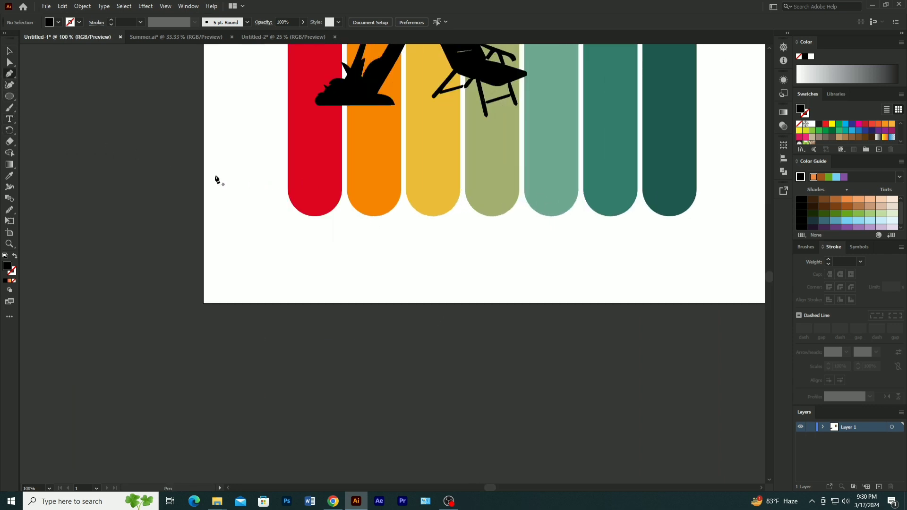
pyautogui.click(206, 165)
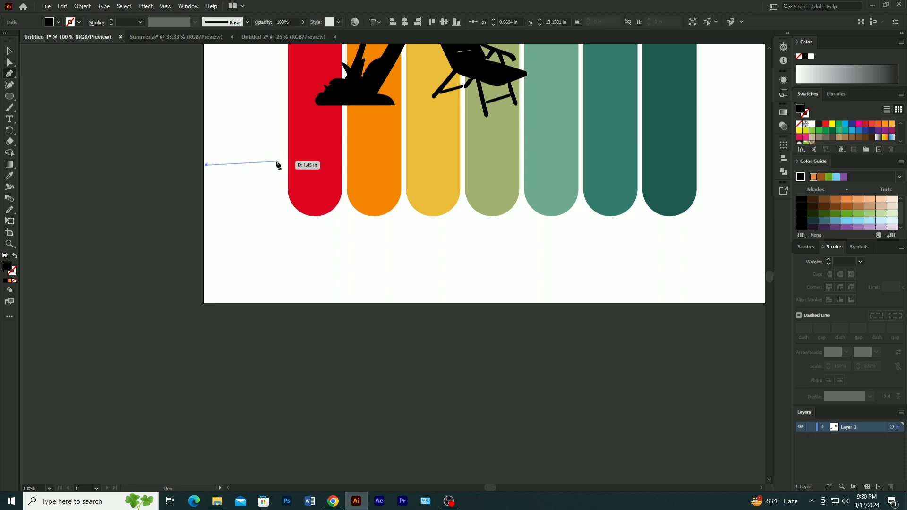
pyautogui.moveTo(277, 162); pyautogui.dragTo(309, 183)
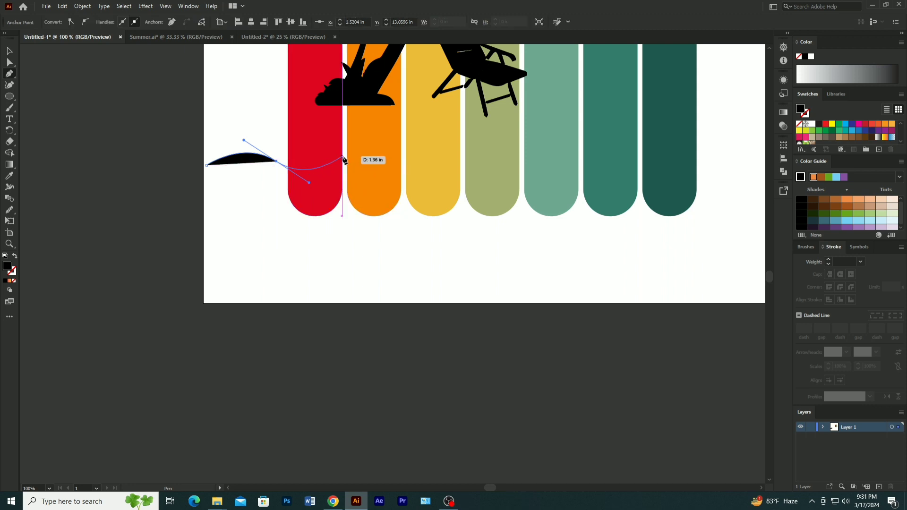
pyautogui.moveTo(342, 157); pyautogui.dragTo(374, 140)
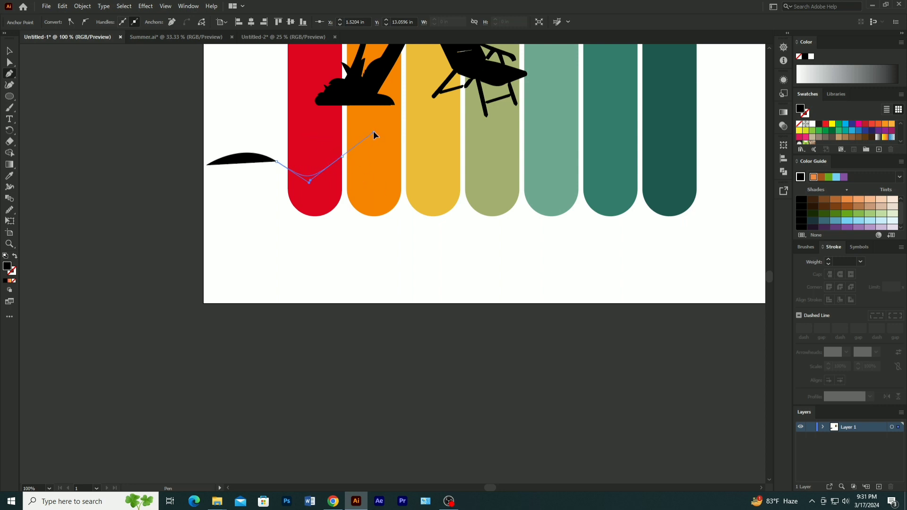
pyautogui.moveTo(373, 131); pyautogui.dragTo(374, 132)
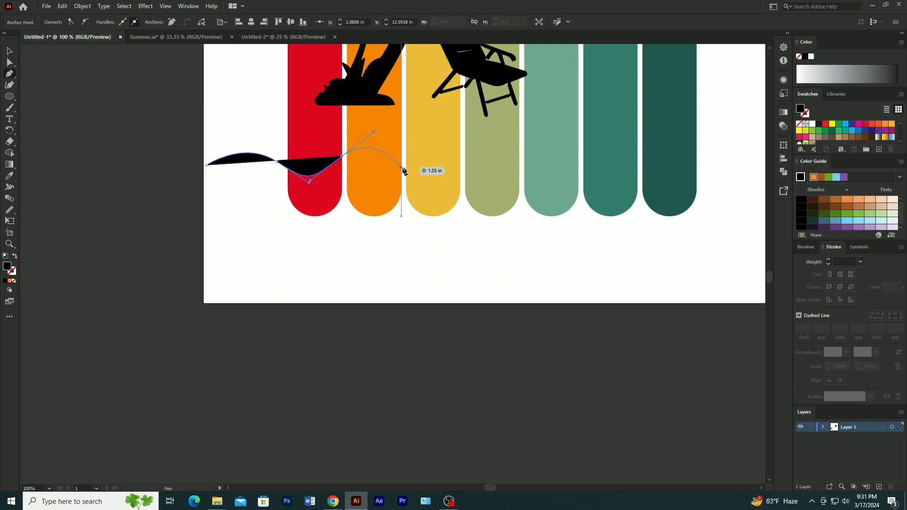
# - Continue the wavy path with smooth crests and troughs from the orange bar across the remaining bars
pyautogui.moveTo(402, 168); pyautogui.dragTo(410, 160)
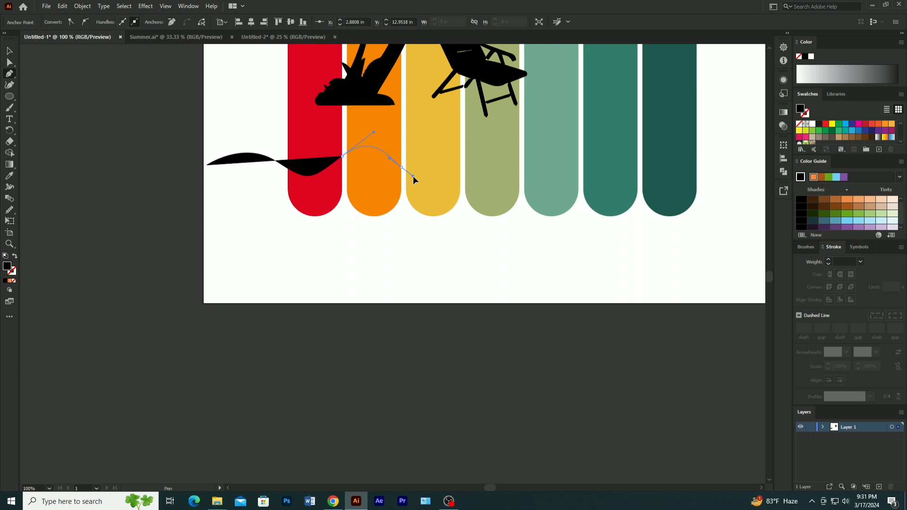
pyautogui.moveTo(413, 175); pyautogui.dragTo(427, 199)
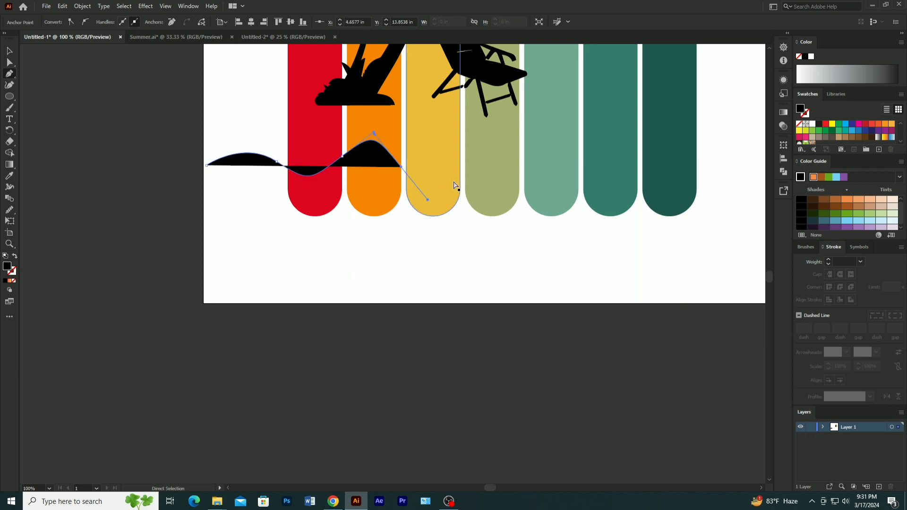
pyautogui.hotkey('ctrl', 'z')
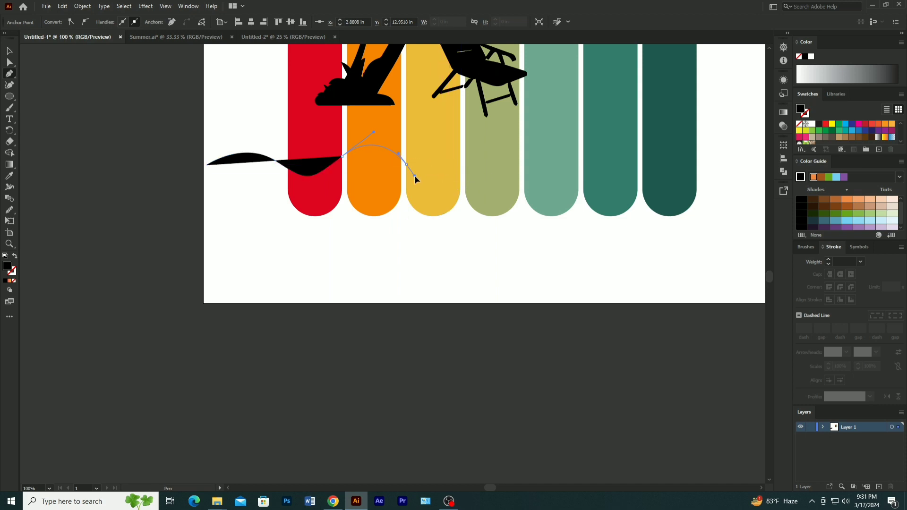
pyautogui.moveTo(415, 174); pyautogui.dragTo(427, 178)
pyautogui.moveTo(466, 154); pyautogui.dragTo(492, 171)
pyautogui.moveTo(530, 155)
pyautogui.mouseDown()
pyautogui.moveTo(537, 167)
pyautogui.moveTo(558, 158)
pyautogui.mouseUp()
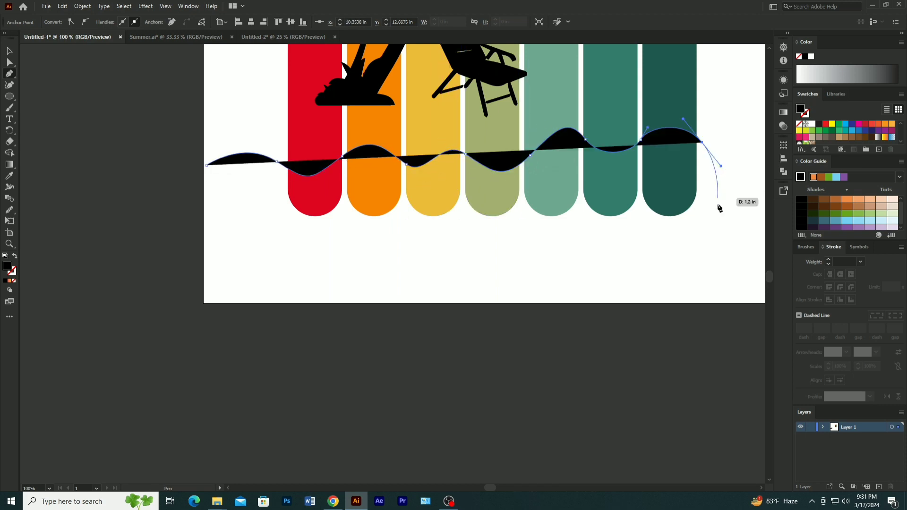
# - Extend the wavy path around below the bars and close it into a solid black shape covering their lower ends
pyautogui.click(714, 255)
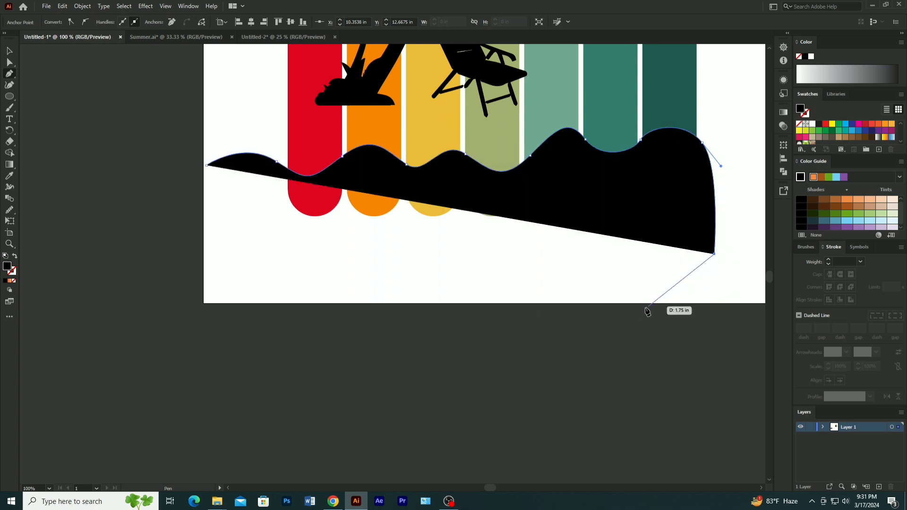
pyautogui.click(292, 288)
pyautogui.click(186, 272)
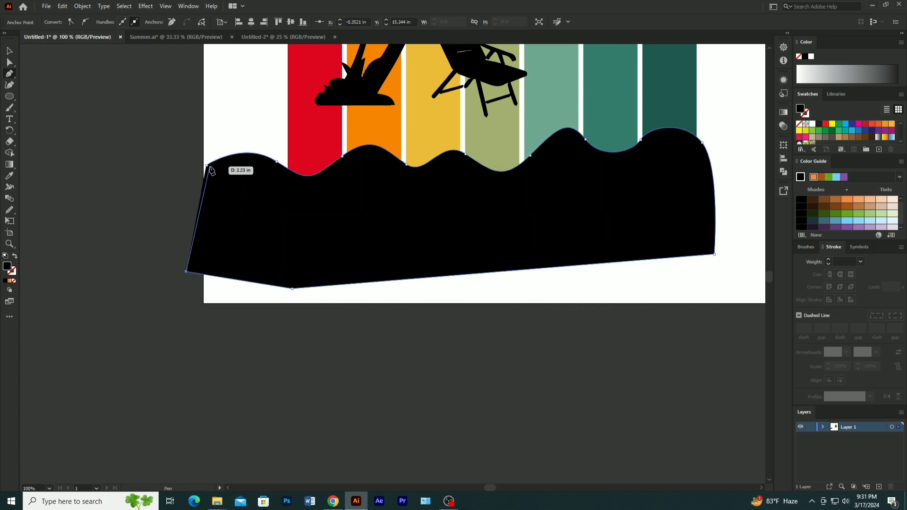
pyautogui.moveTo(208, 166); pyautogui.dragTo(247, 135)
pyautogui.click(10, 51)
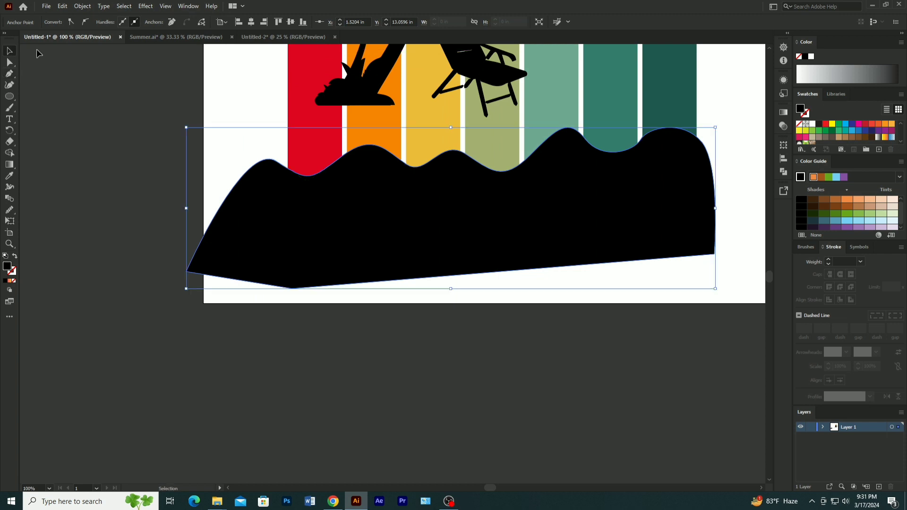
# - Move the black wavy shape slightly up and reflect it so its left and right sides swap
pyautogui.moveTo(376, 243); pyautogui.dragTo(374, 222)
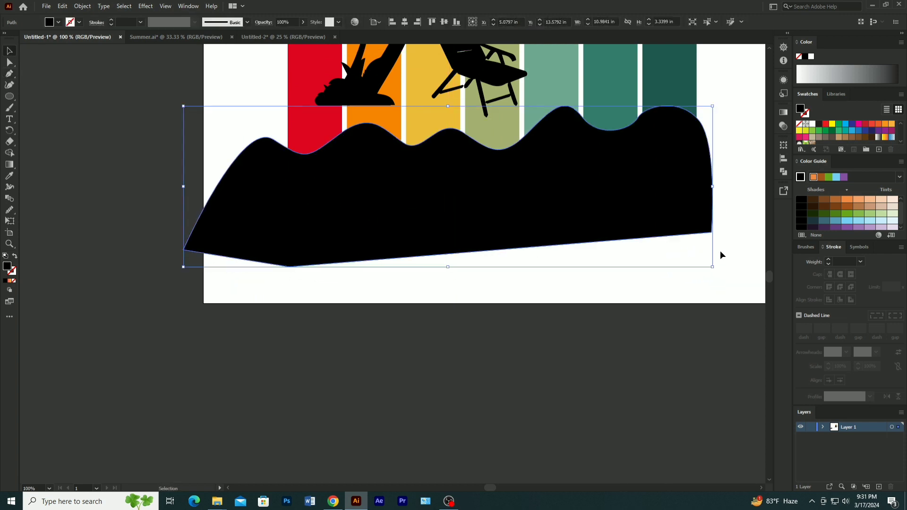
pyautogui.rightClick(659, 191)
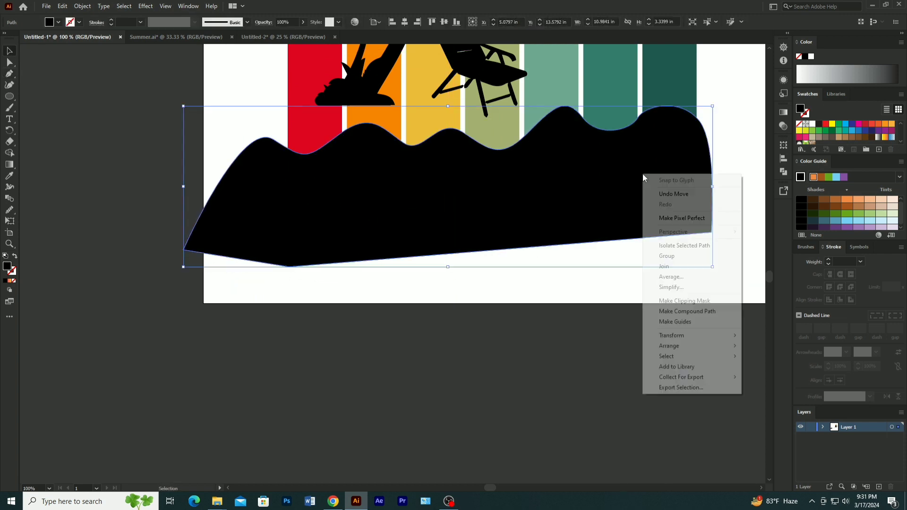
pyautogui.moveTo(669, 347)
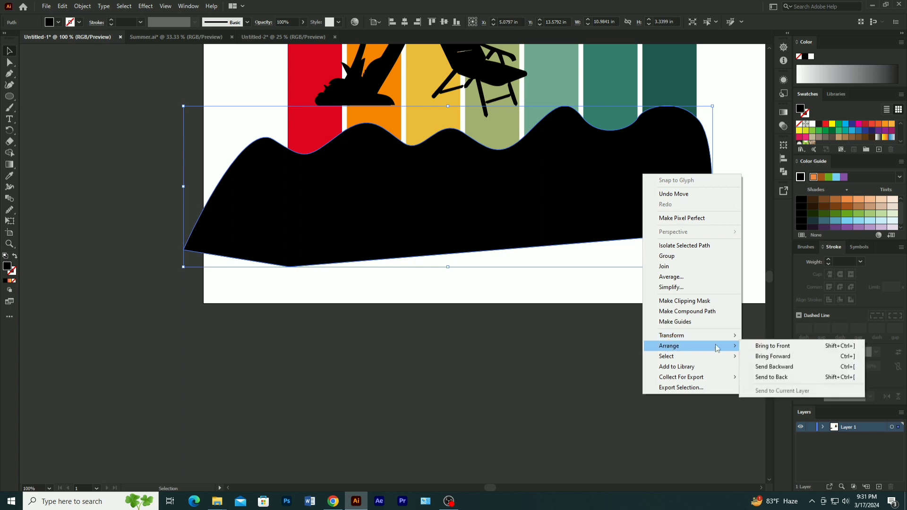
pyautogui.moveTo(697, 336)
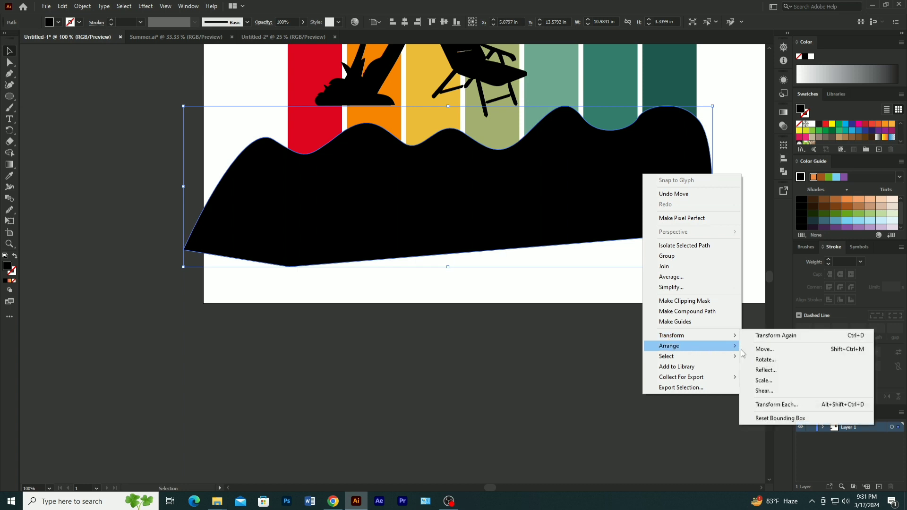
pyautogui.click(765, 370)
pyautogui.click(655, 292)
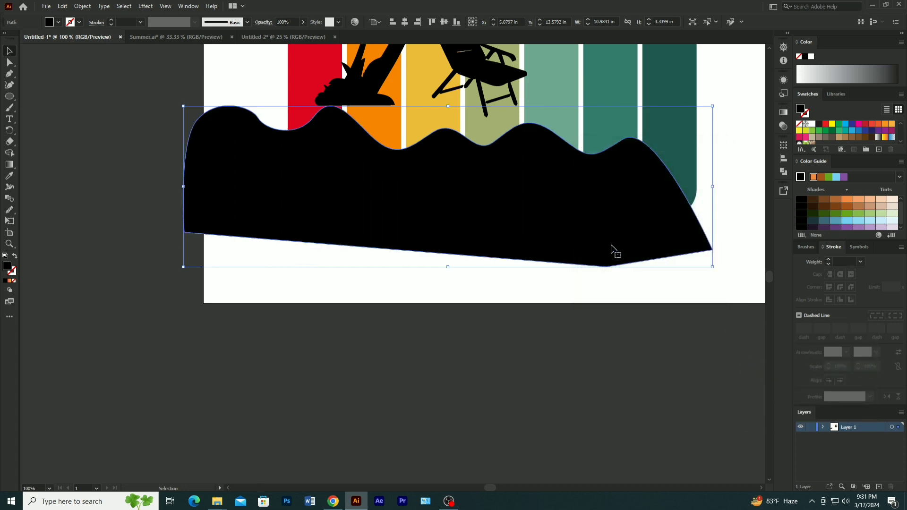
# - Enlarge the wavy shape to about 12.1 by 3.7 in and position it across the bars' lower ends
pyautogui.moveTo(714, 105); pyautogui.dragTo(740, 98)
pyautogui.moveTo(636, 237); pyautogui.dragTo(671, 219)
pyautogui.scroll(-3, 670, 219)
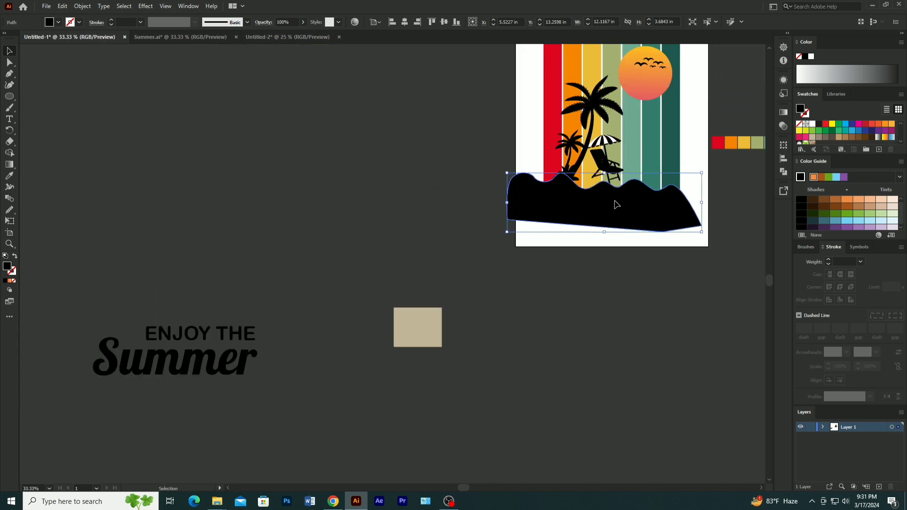
pyautogui.moveTo(618, 202); pyautogui.dragTo(634, 200)
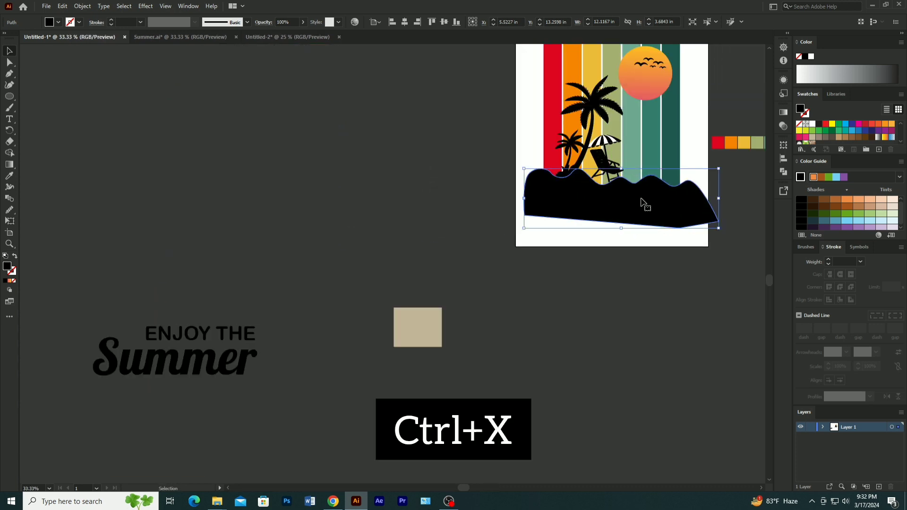
pyautogui.moveTo(702, 197); pyautogui.dragTo(550, 230)
# - Cut the wavy shape to the clipboard and group the bars, beach silhouette and sun with birds together
pyautogui.hotkey('ctrl', 'x')
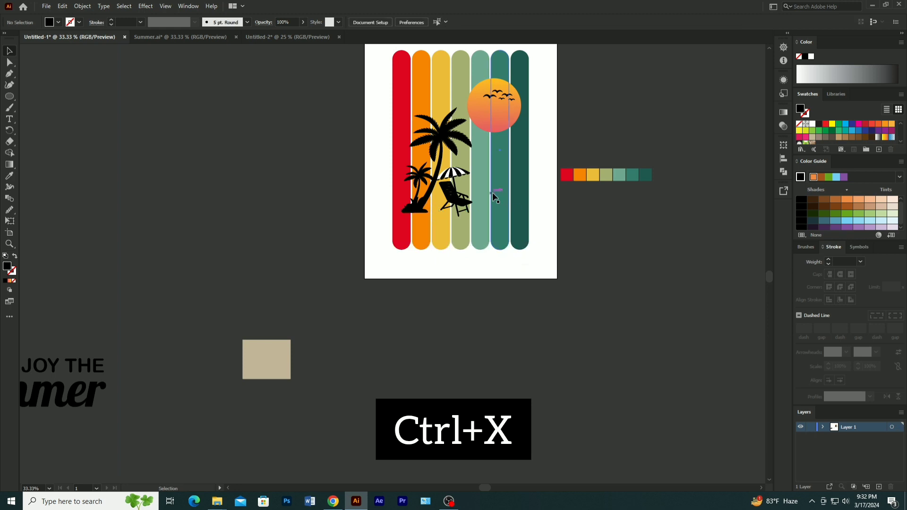
pyautogui.click(493, 193)
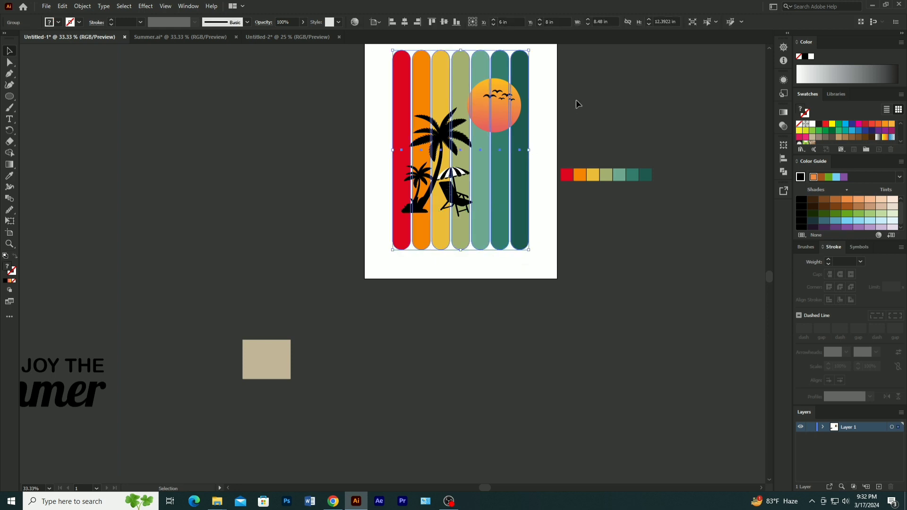
pyautogui.click(348, 58)
pyautogui.moveTo(538, 147); pyautogui.dragTo(526, 213)
pyautogui.hotkey('ctrl', 'g')
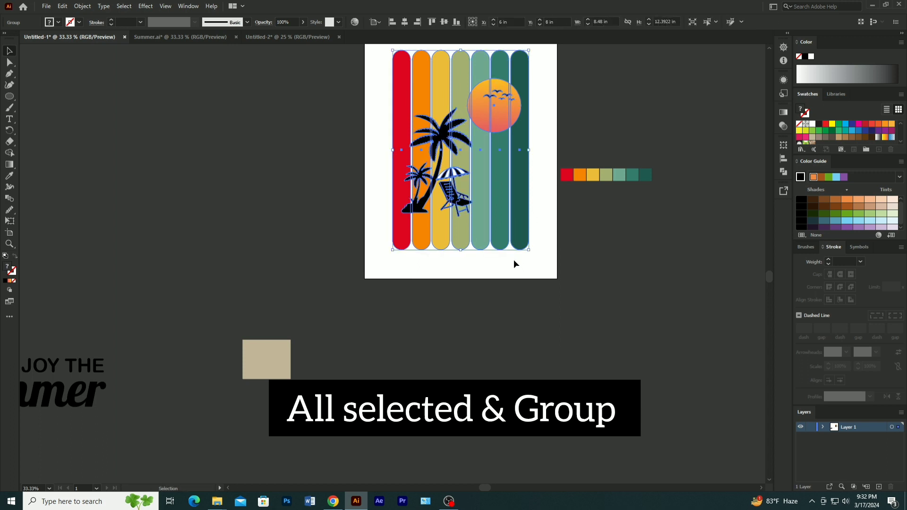
pyautogui.press('a')
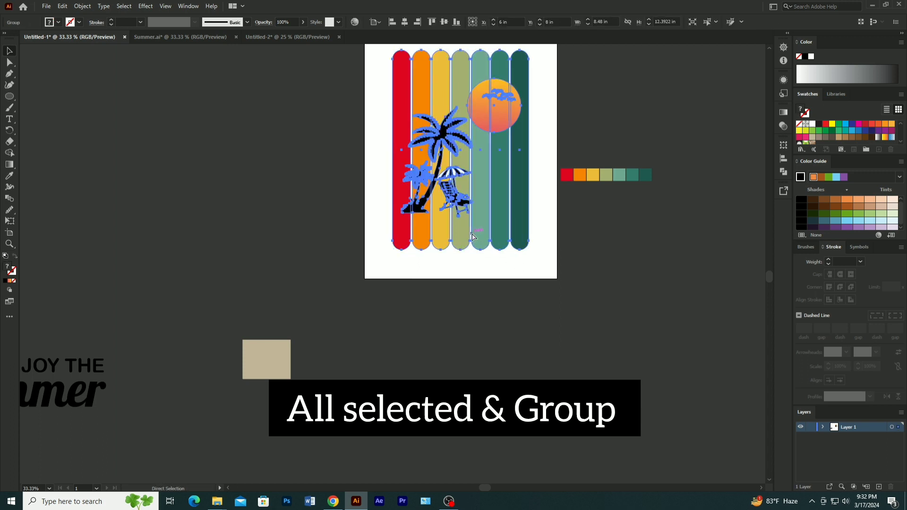
pyautogui.press('v')
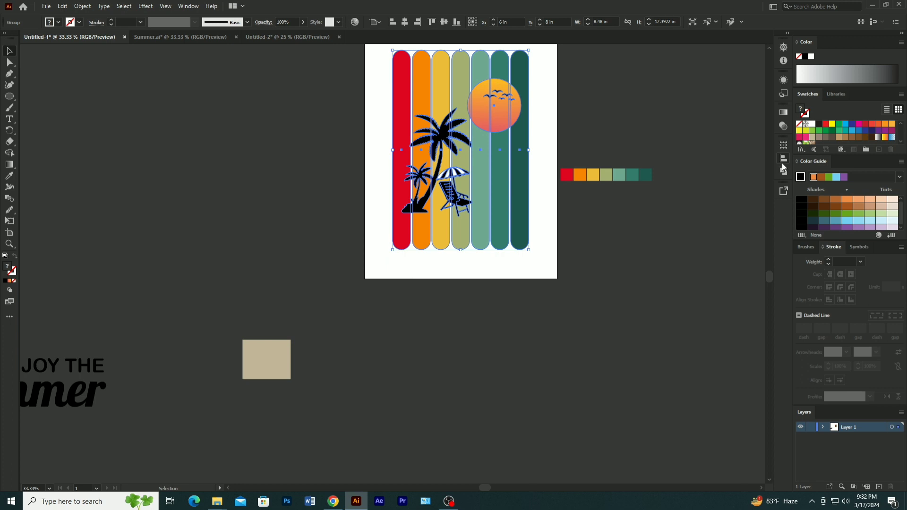
pyautogui.press('a')
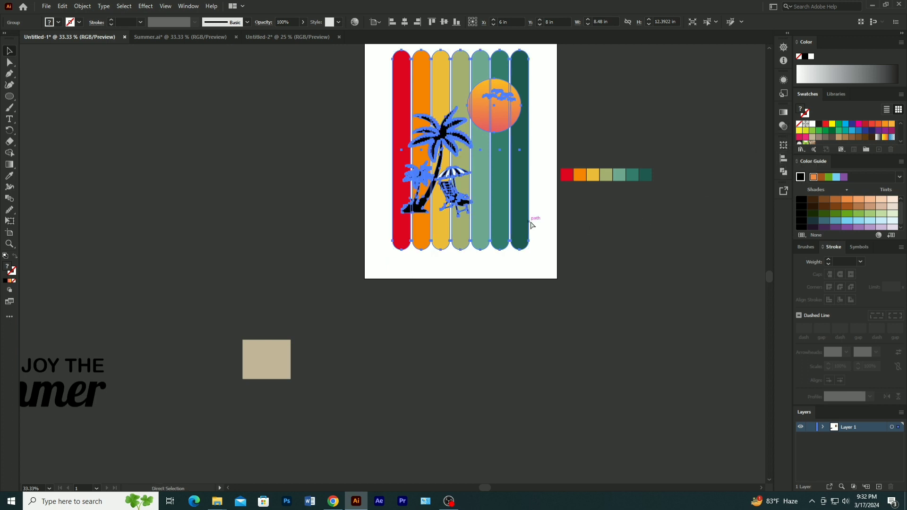
pyautogui.hotkey('ctrl', 'f')
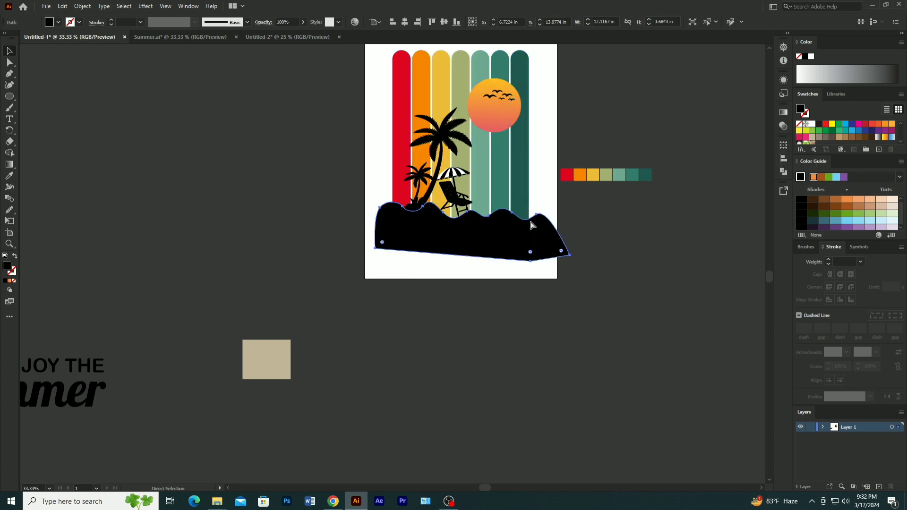
pyautogui.hotkey('ctrl', 'x')
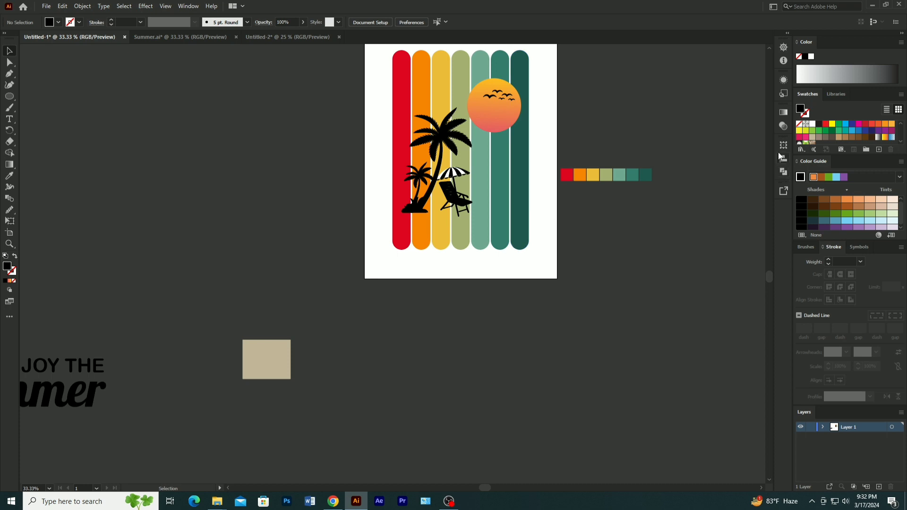
# - Show the full transparency options and make an opacity mask for the grouped artwork
pyautogui.click(779, 126)
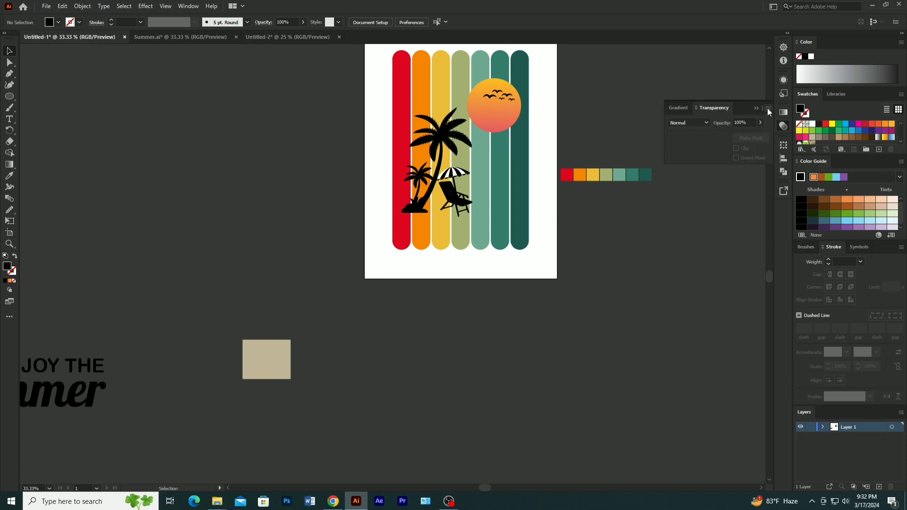
pyautogui.click(768, 108)
pyautogui.click(795, 121)
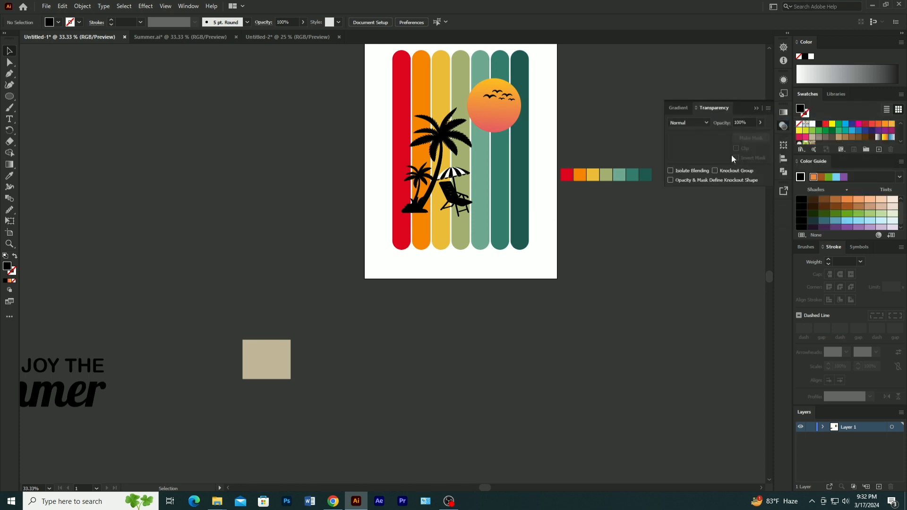
pyautogui.click(501, 202)
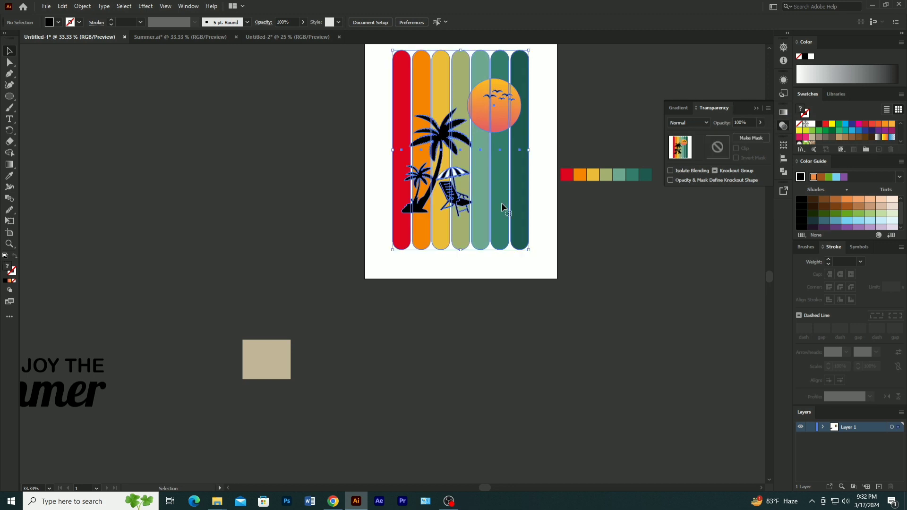
pyautogui.click(752, 138)
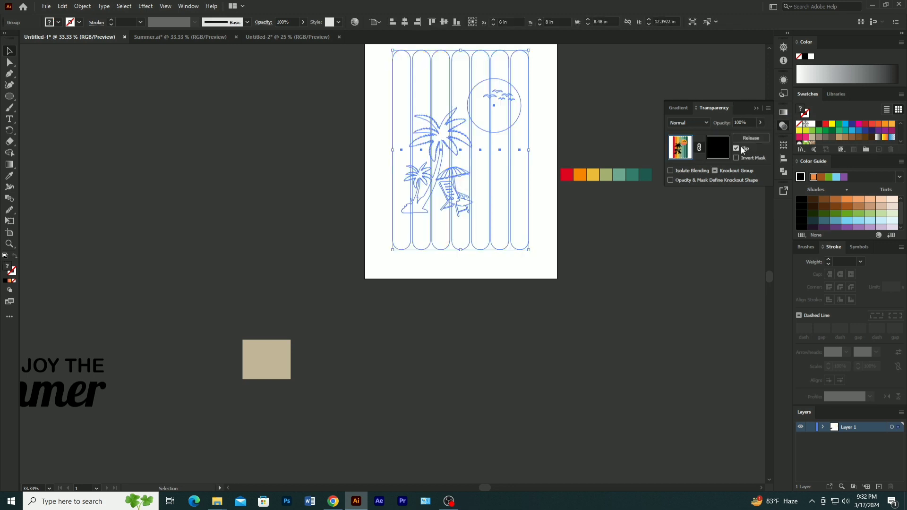
# - Turn off clipping for the opacity mask and paste the wavy shape in front inside the mask
pyautogui.click(718, 147)
pyautogui.hotkey('ctrl', 'f')
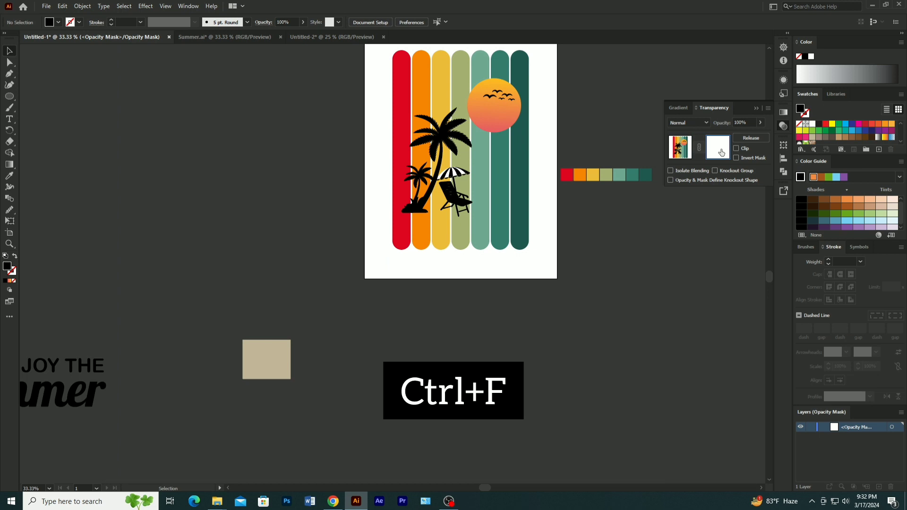
pyautogui.click(596, 223)
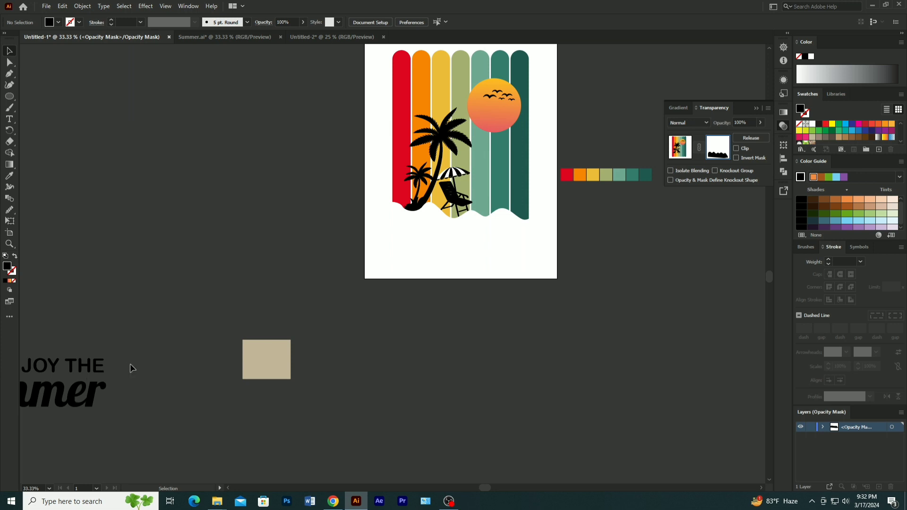
# - Leave opacity mask editing and return to the masked artwork
pyautogui.scroll(-3, 132, 368)
pyautogui.moveTo(107, 391); pyautogui.dragTo(364, 361)
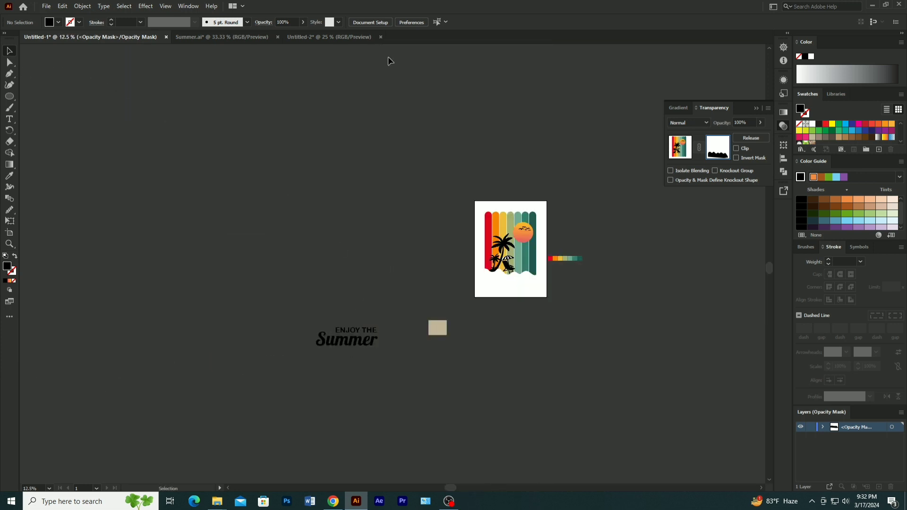
pyautogui.click(690, 151)
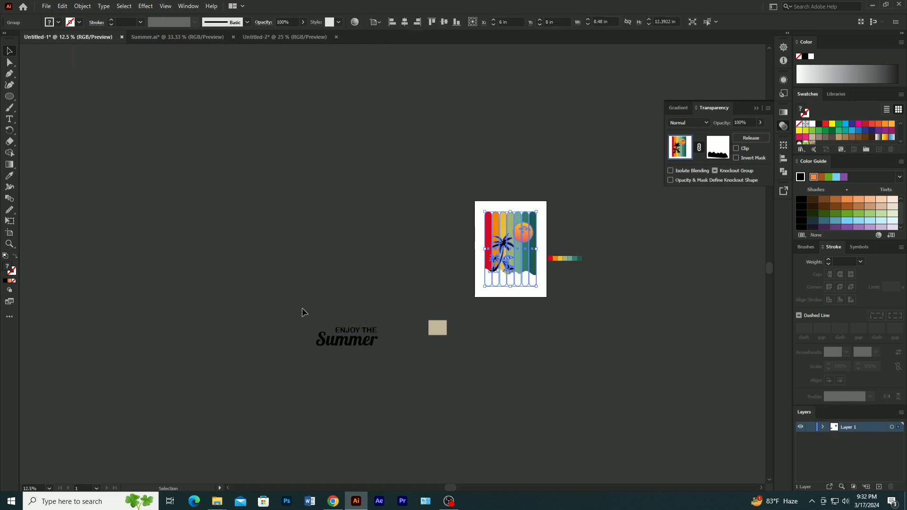
# - Ungroup the ENJOY THE Summer lettering and convert its text to outlines
pyautogui.click(362, 343)
pyautogui.rightClick(362, 344)
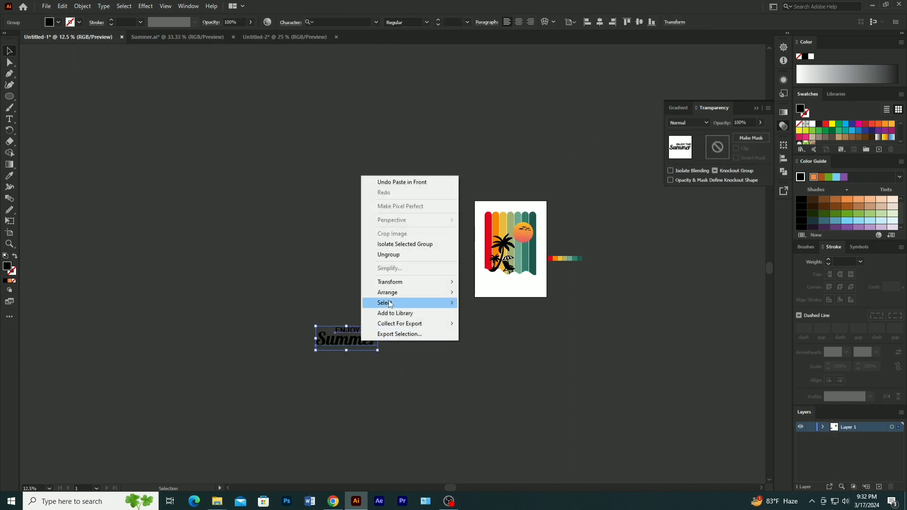
pyautogui.click(308, 291)
pyautogui.click(344, 342)
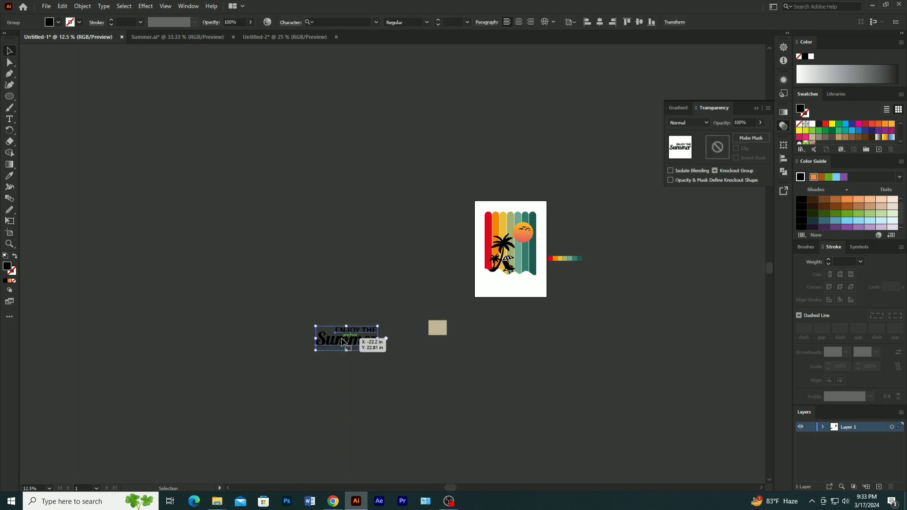
pyautogui.rightClick(342, 338)
pyautogui.click(371, 252)
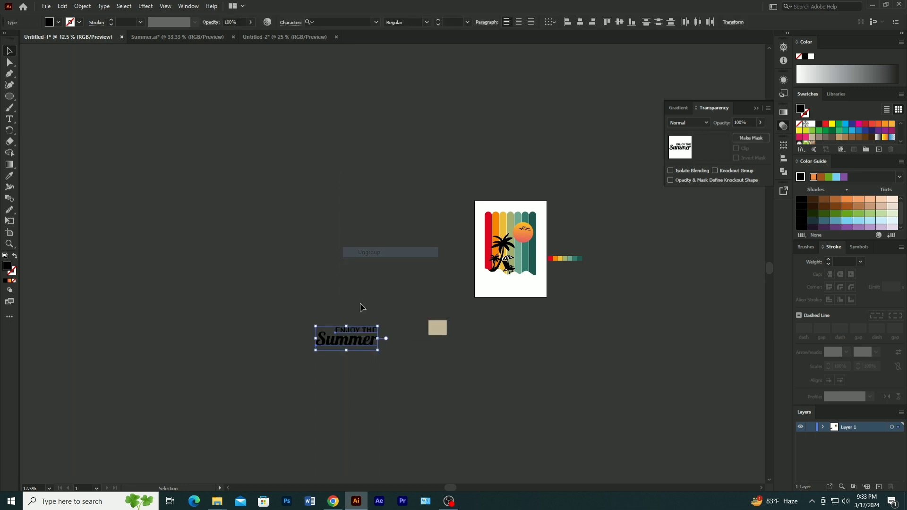
pyautogui.rightClick(355, 338)
pyautogui.click(390, 208)
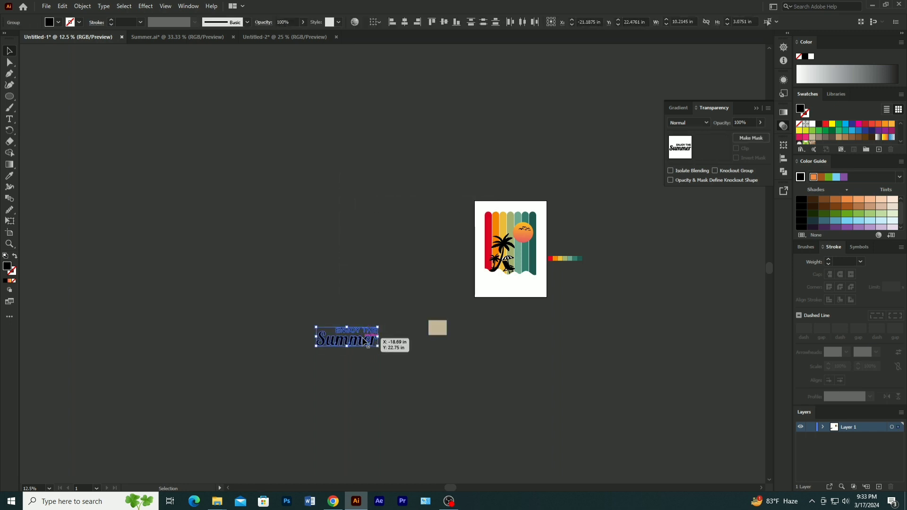
# - Recolour the outlined words ENJOY THE with the tan sampled from the loose rectangle using the Eyedropper tool
pyautogui.scroll(4, 364, 341)
pyautogui.click(400, 260)
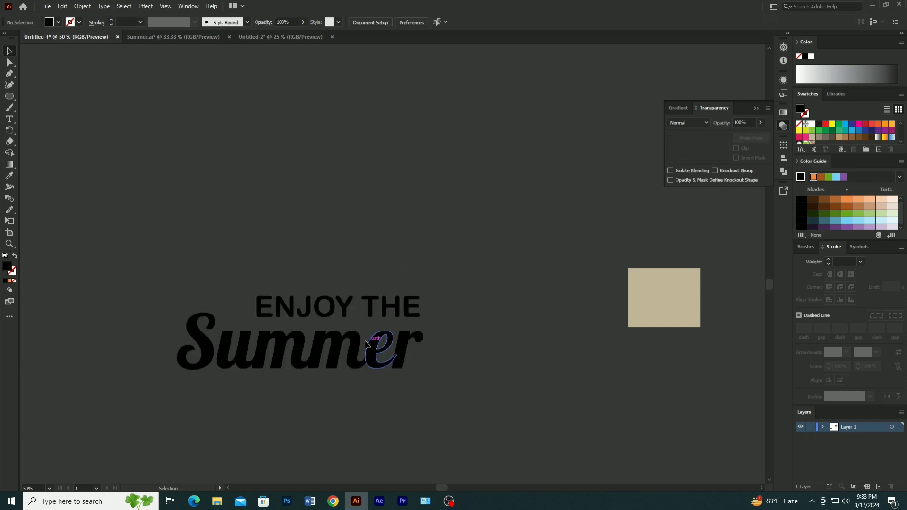
pyautogui.click(370, 308)
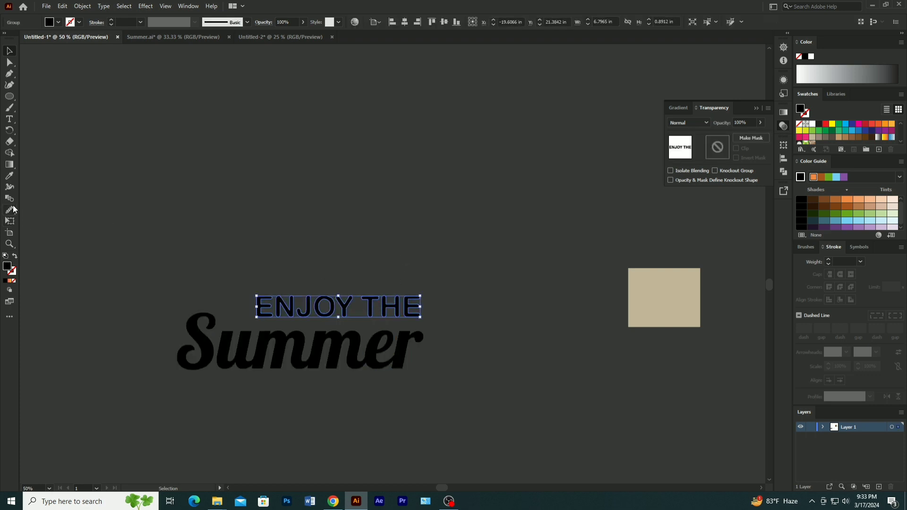
pyautogui.click(10, 177)
pyautogui.click(681, 299)
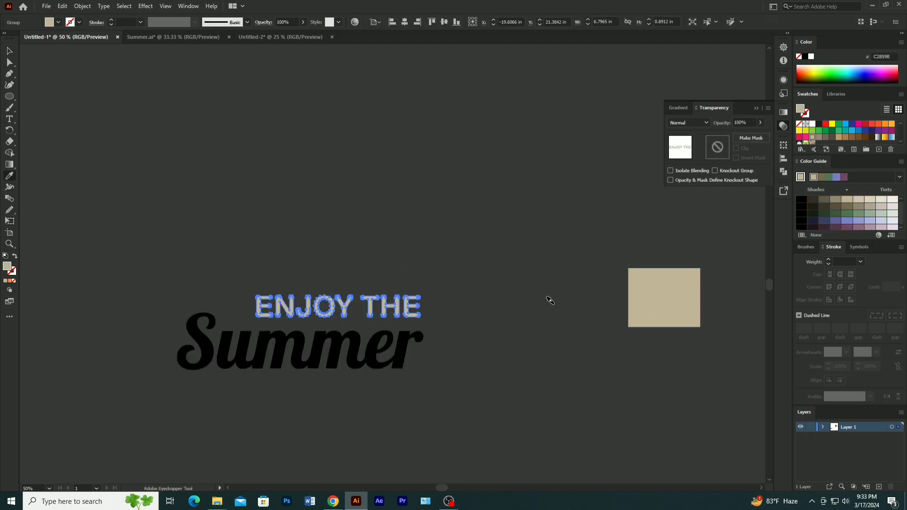
# - Fill the outlined word Summer with the yellow-to-pink gradient sampled from the sun
pyautogui.scroll(-5, 518, 297)
pyautogui.scroll(3, 488, 240)
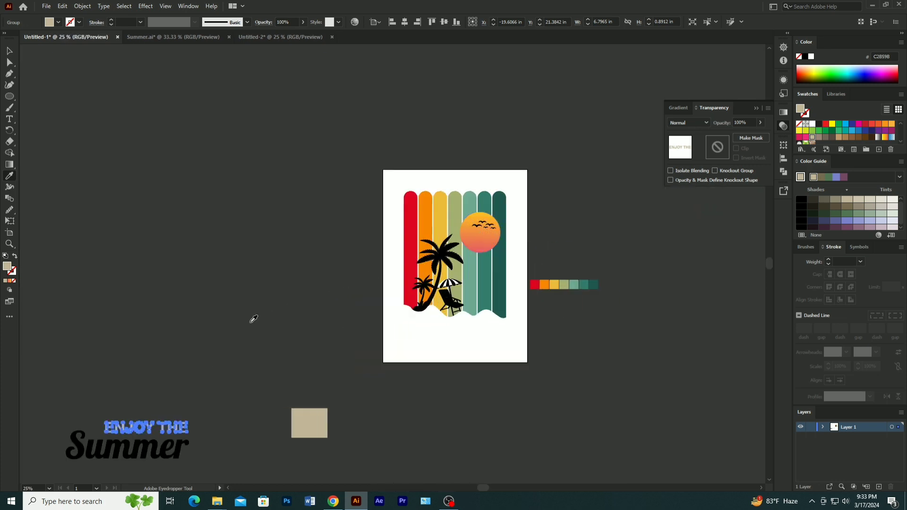
pyautogui.click(10, 51)
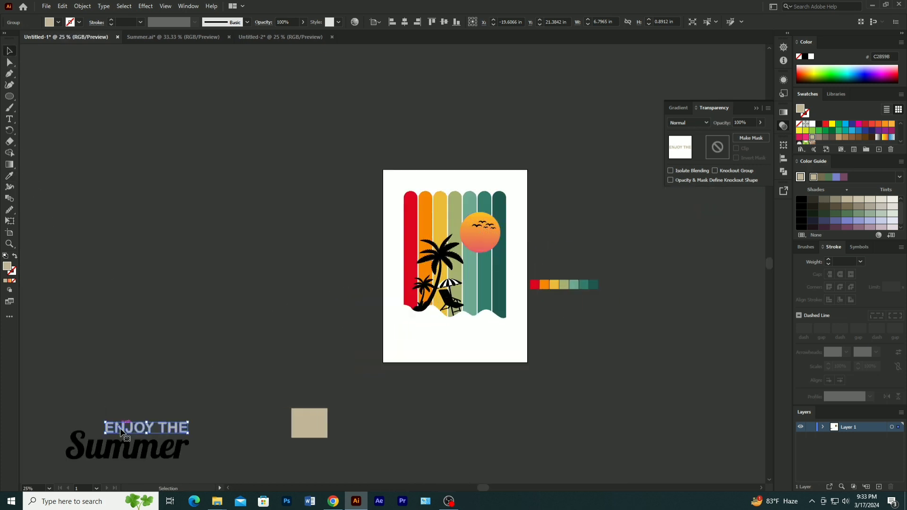
pyautogui.click(145, 449)
pyautogui.click(8, 176)
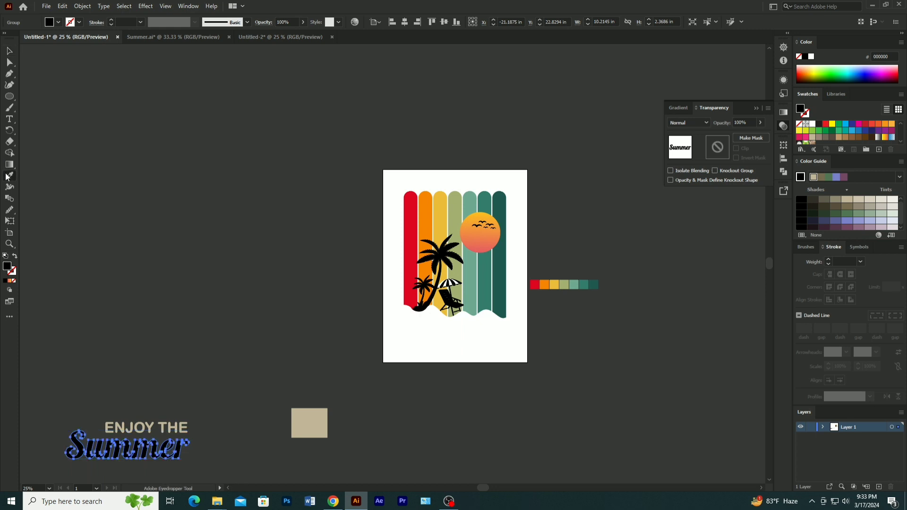
pyautogui.click(486, 239)
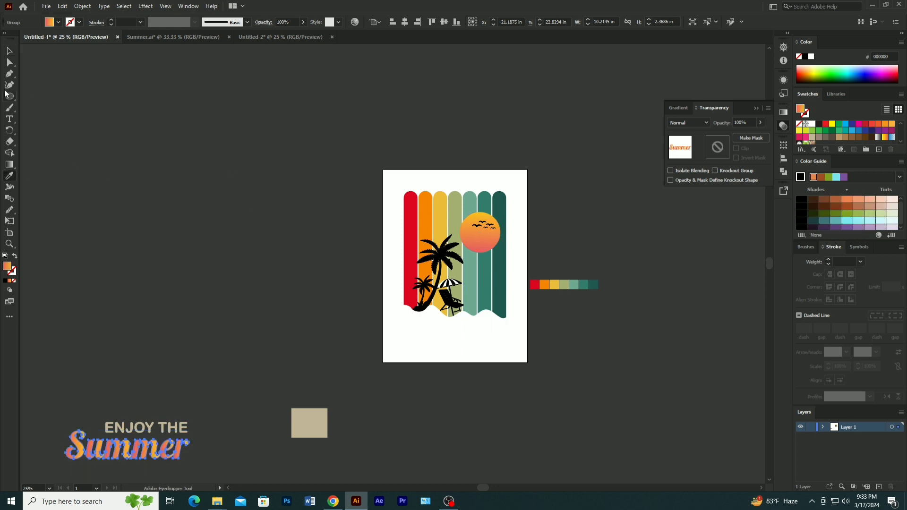
# - Redirect the gradient on Summer so it runs vertically across the whole word, yellow at its top and pink at its base
pyautogui.click(9, 165)
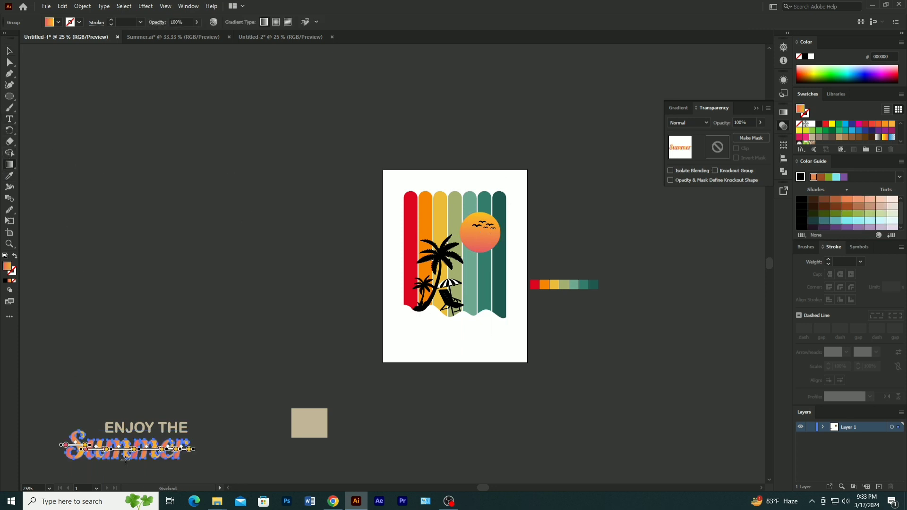
pyautogui.moveTo(120, 438); pyautogui.dragTo(116, 464)
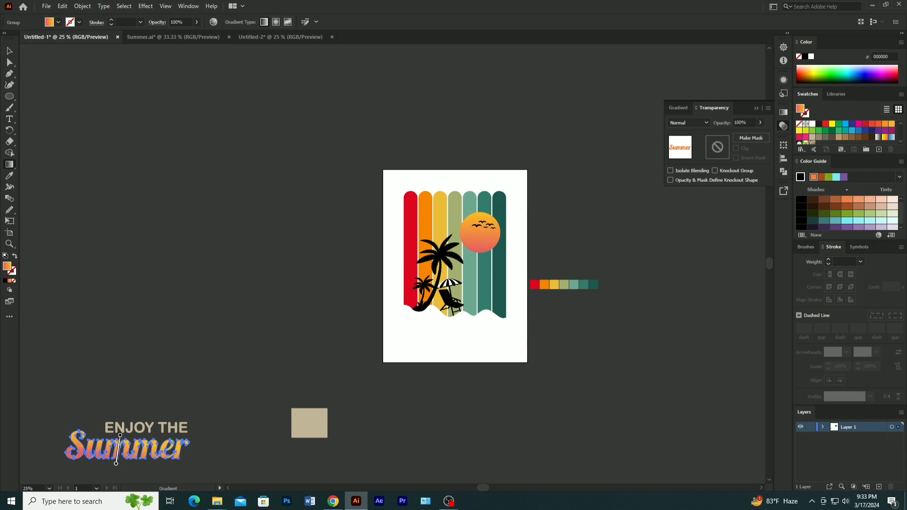
pyautogui.moveTo(116, 464); pyautogui.dragTo(117, 438)
pyautogui.moveTo(119, 440); pyautogui.dragTo(119, 440)
pyautogui.click(5, 51)
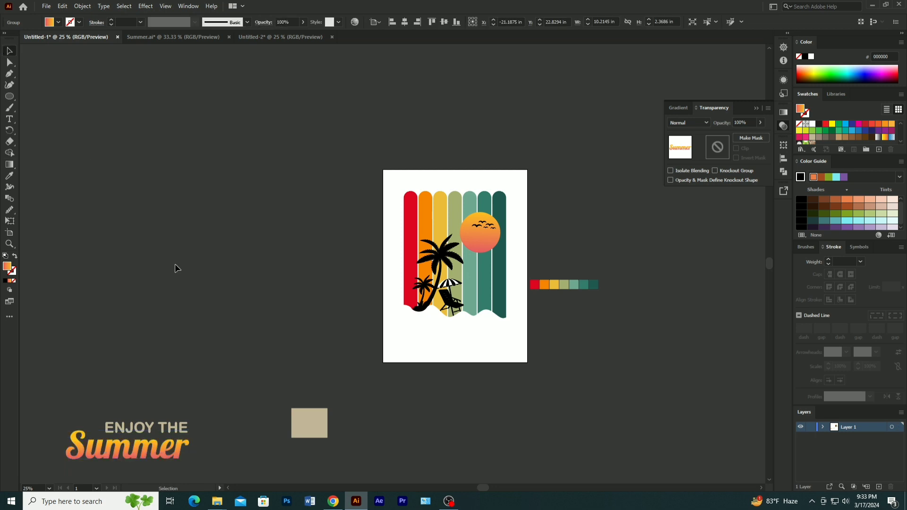
# - Ungroup the coloured ENJOY THE Summer lettering into its separate letter shapes
pyautogui.moveTo(132, 374); pyautogui.dragTo(174, 472)
pyautogui.rightClick(150, 445)
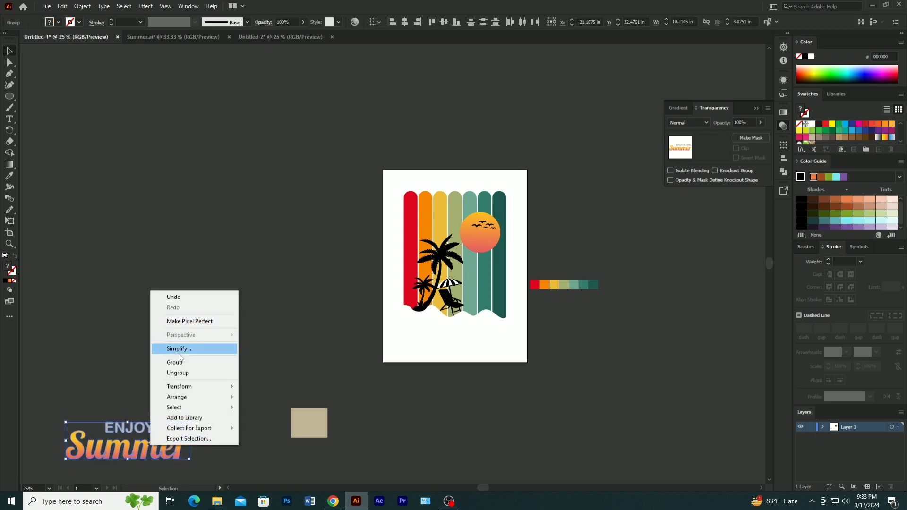
pyautogui.click(179, 373)
pyautogui.click(180, 375)
pyautogui.moveTo(107, 382); pyautogui.dragTo(170, 460)
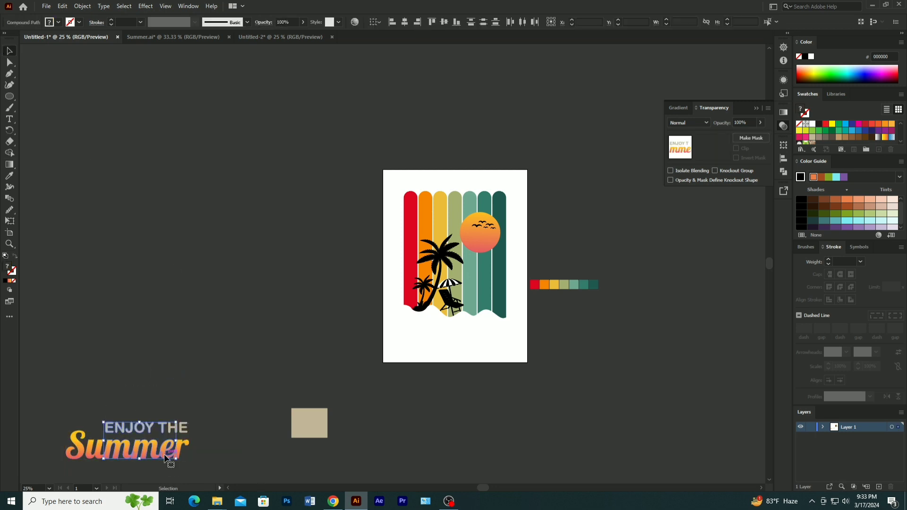
pyautogui.rightClick(143, 441)
pyautogui.click(123, 349)
pyautogui.click(123, 350)
# - Group all the lettering shapes together and move the group onto the artboard beneath the bars' wavy edge
pyautogui.moveTo(67, 405); pyautogui.dragTo(72, 415)
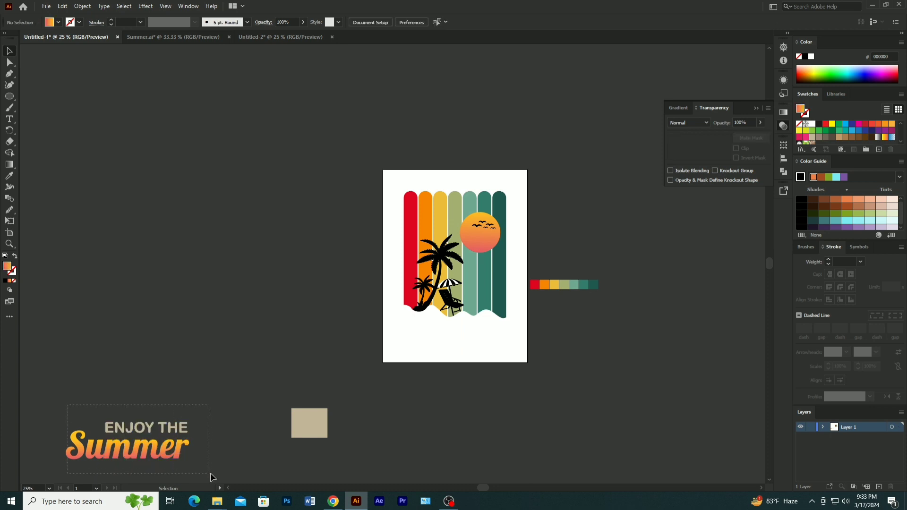
pyautogui.moveTo(210, 472); pyautogui.dragTo(210, 472)
pyautogui.rightClick(139, 438)
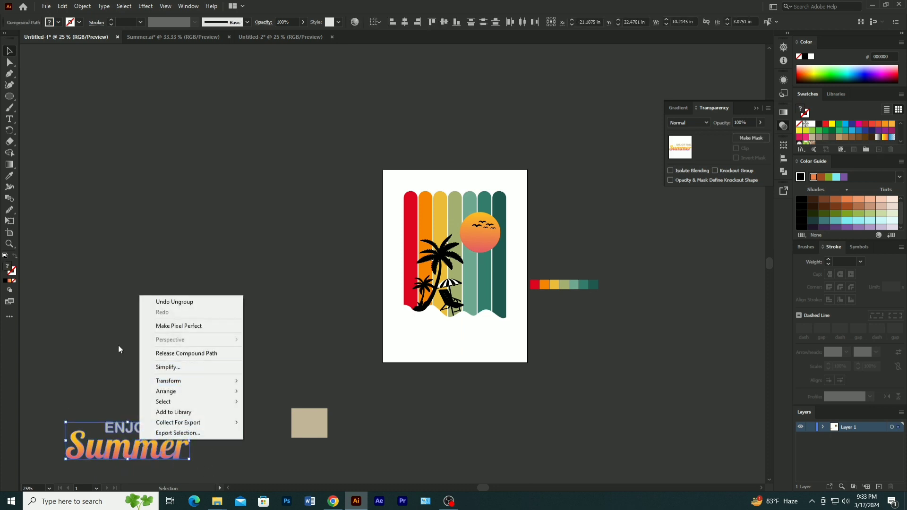
pyautogui.click(78, 371)
pyautogui.moveTo(126, 446); pyautogui.dragTo(470, 333)
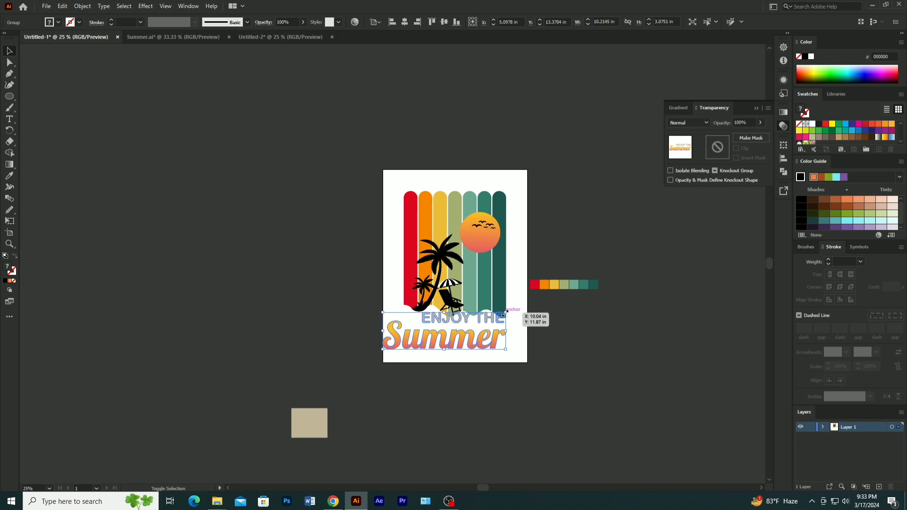
# - Scale the lettering down to about 8.86 in wide and centre it horizontally on the artboard
pyautogui.moveTo(505, 313); pyautogui.dragTo(476, 344)
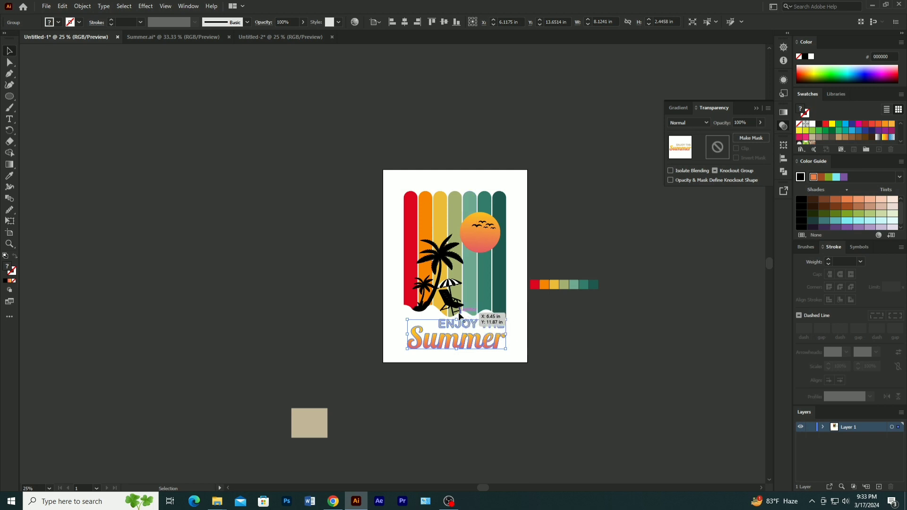
pyautogui.click(405, 22)
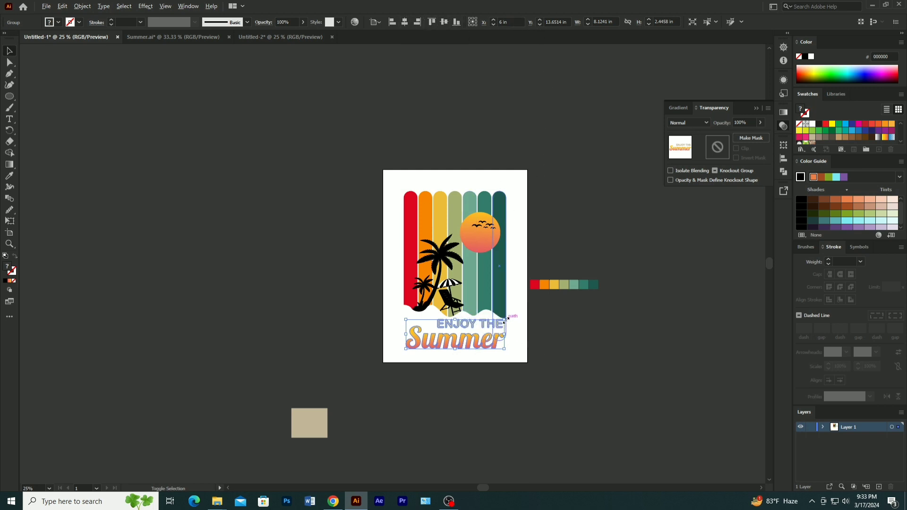
pyautogui.moveTo(505, 320); pyautogui.dragTo(509, 318)
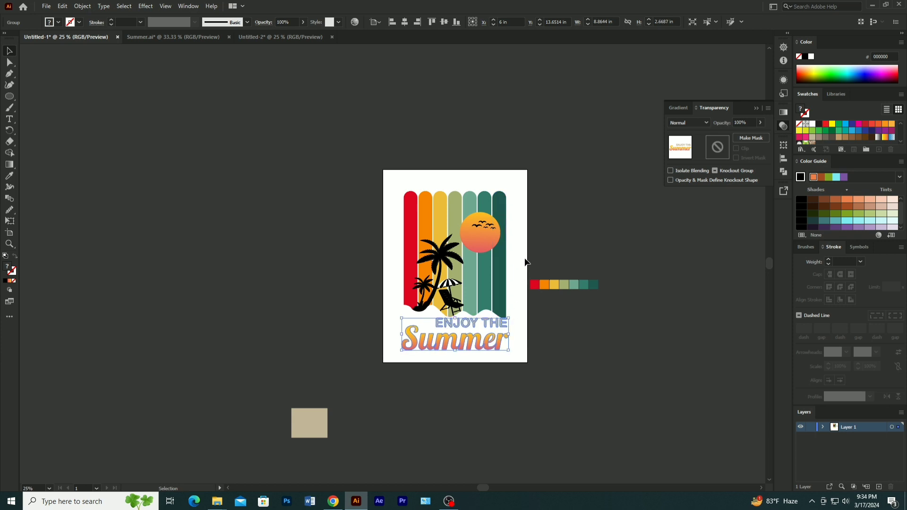
pyautogui.click(529, 259)
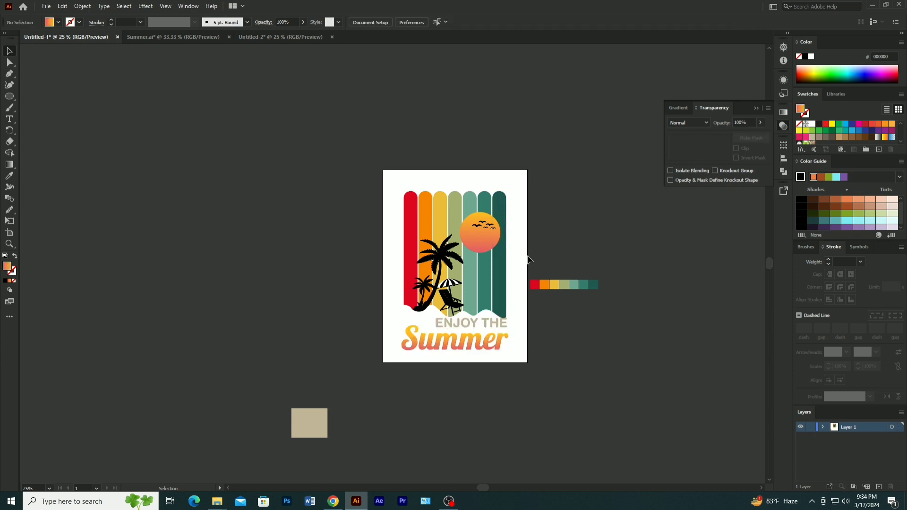
# - Move the row of seven colour swatches and the tan rectangle clear of the design, below the artboard
pyautogui.click(536, 284)
pyautogui.moveTo(587, 285); pyautogui.dragTo(606, 427)
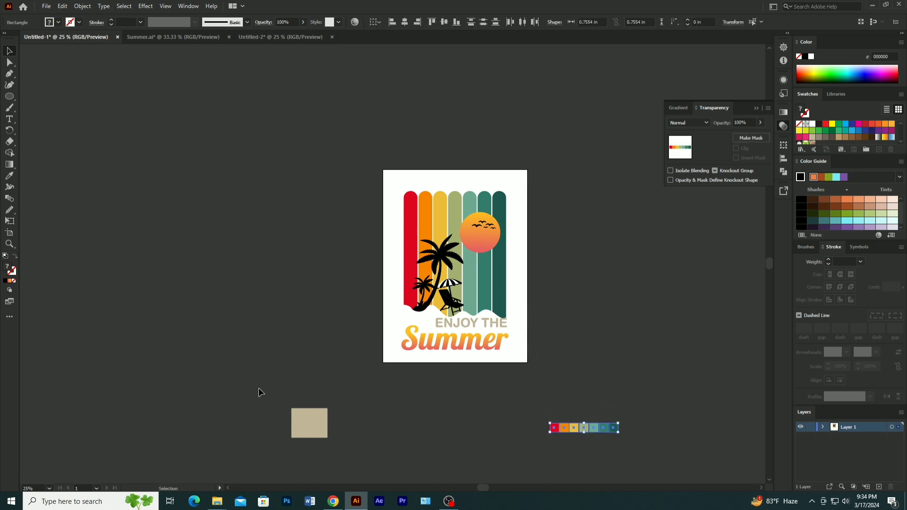
pyautogui.moveTo(352, 454); pyautogui.dragTo(471, 461)
pyautogui.click(524, 392)
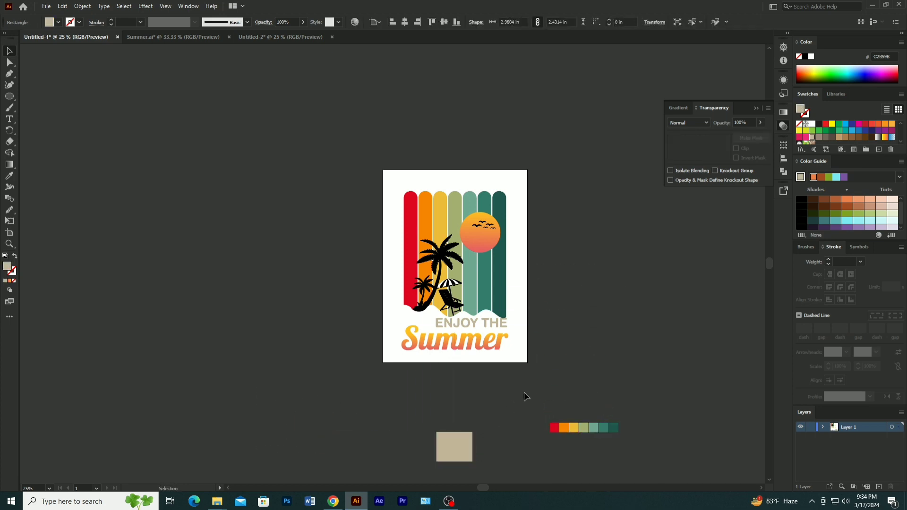
# - Group the masked artwork and the lettering into a single design
pyautogui.moveTo(382, 197); pyautogui.dragTo(523, 363)
pyautogui.rightClick(466, 275)
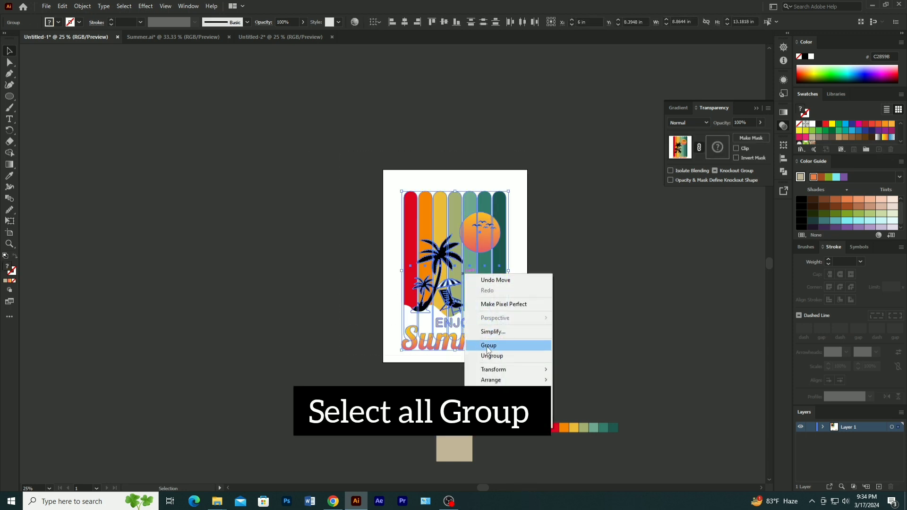
pyautogui.click(491, 346)
pyautogui.click(599, 276)
# - Bring the speckled grunge texture from Untitled-2 into Untitled-1, position it over the whole design and cut it to the clipboard
pyautogui.click(259, 38)
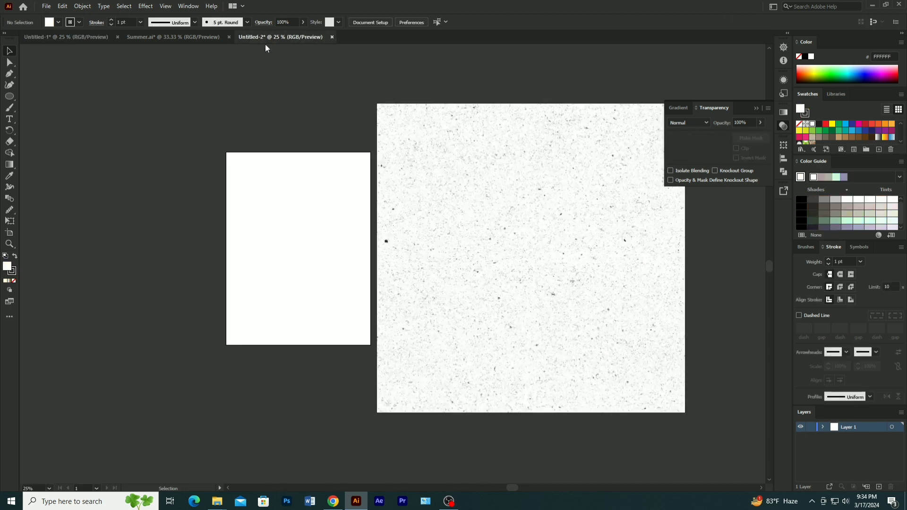
pyautogui.moveTo(487, 270); pyautogui.dragTo(308, 280)
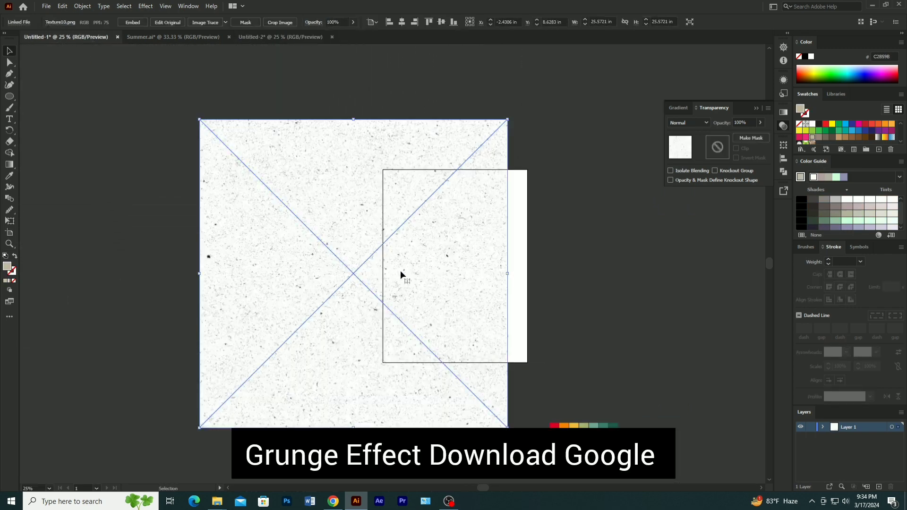
pyautogui.moveTo(367, 298); pyautogui.dragTo(410, 311)
pyautogui.hotkey('ctrl', 'x')
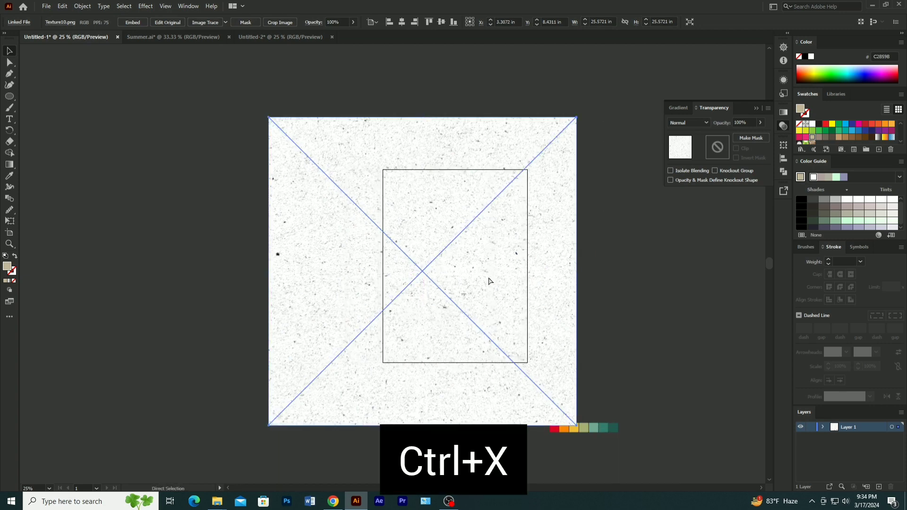
# - Make an opacity mask for the grouped design with clipping off and paste the grunge texture in front inside the mask
pyautogui.click(481, 256)
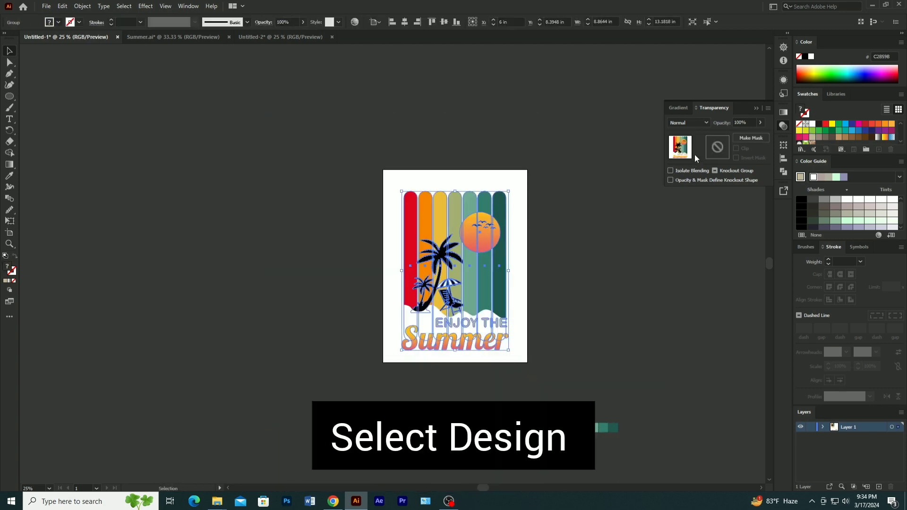
pyautogui.click(751, 138)
pyautogui.click(736, 149)
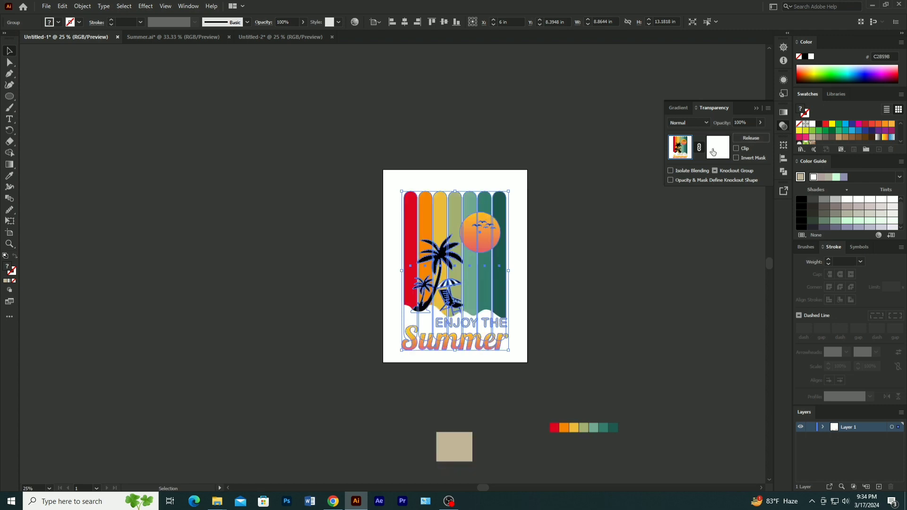
pyautogui.click(713, 150)
pyautogui.hotkey('ctrl', 'f')
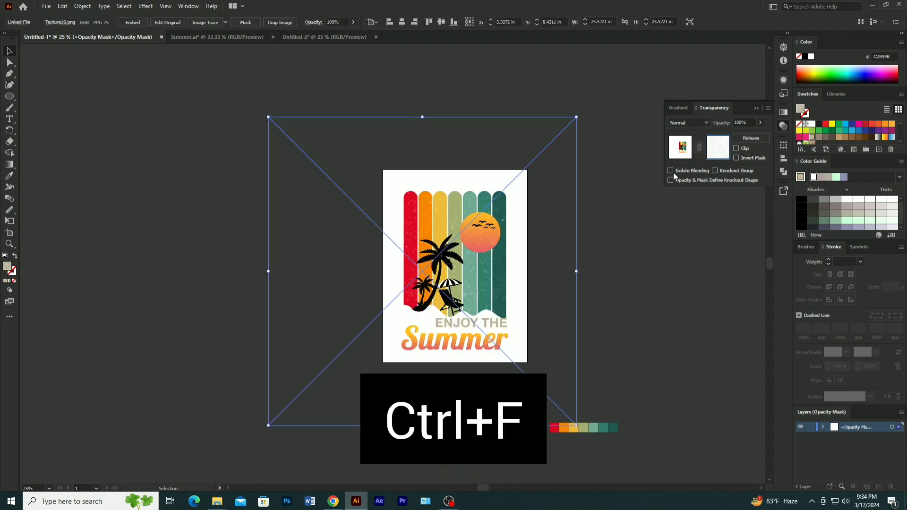
# - Check the grunge effect up close and leave opacity mask editing to return to the design
pyautogui.scroll(2, 564, 284)
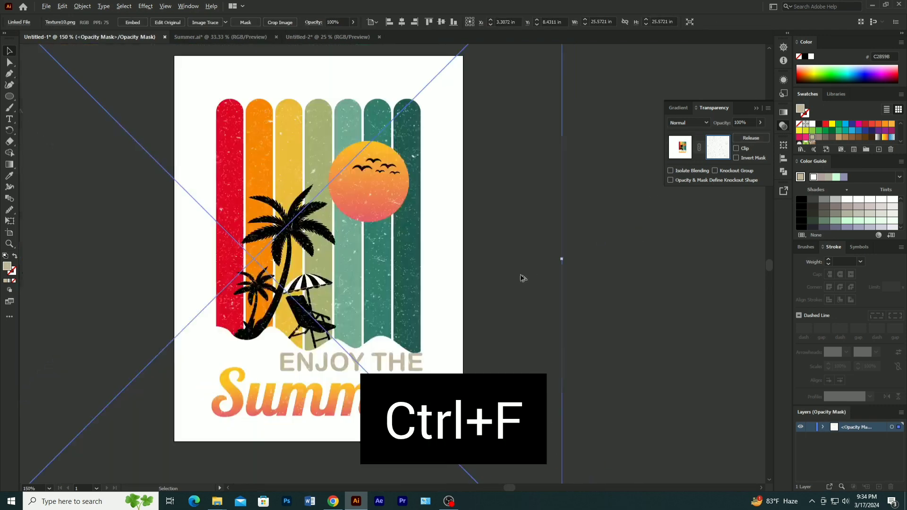
pyautogui.scroll(-1, 404, 299)
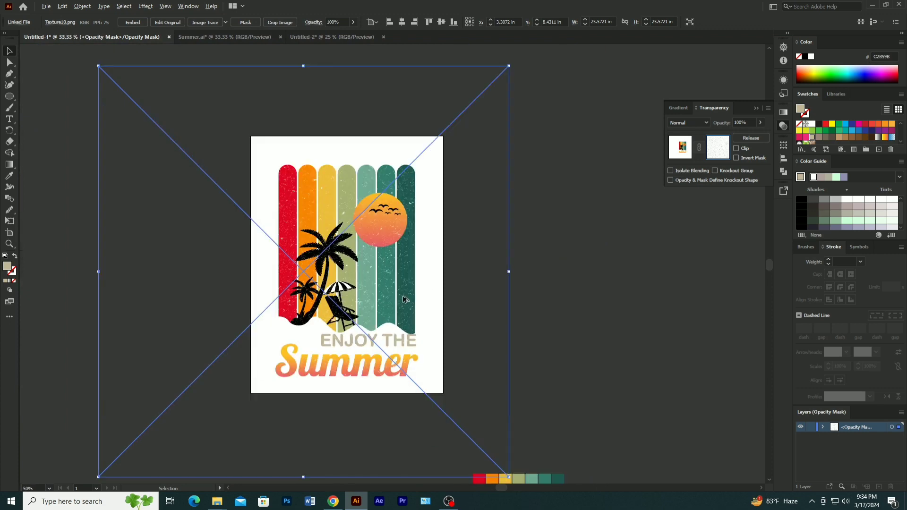
pyautogui.click(543, 293)
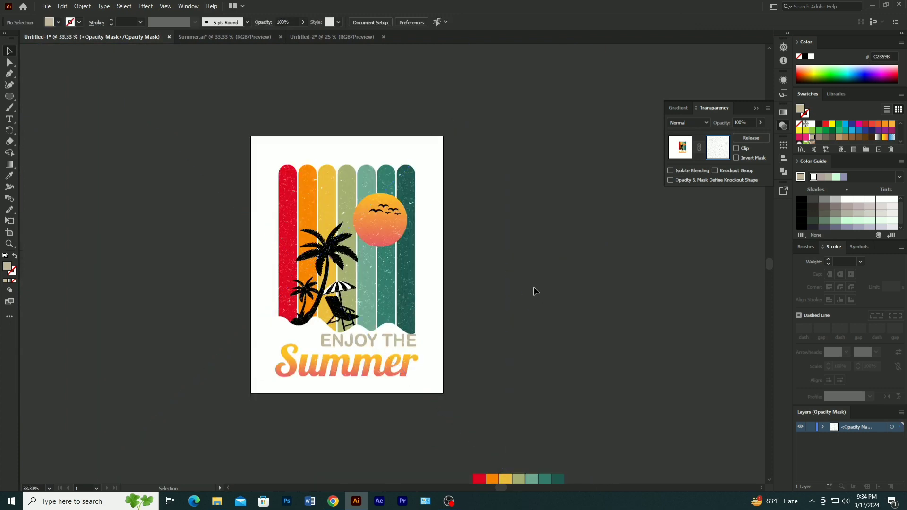
pyautogui.click(679, 147)
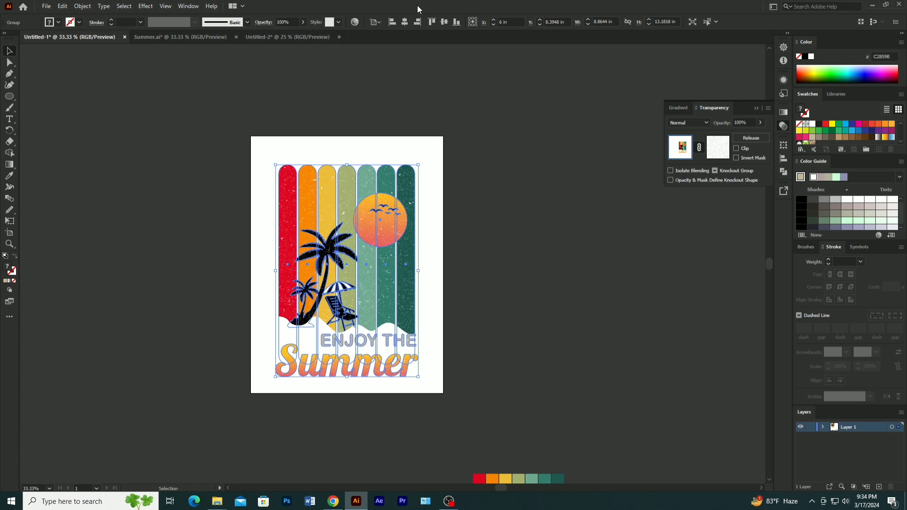
# - Centre the grouped design vertically on the artboard and deselect it
pyautogui.click(444, 21)
pyautogui.click(491, 259)
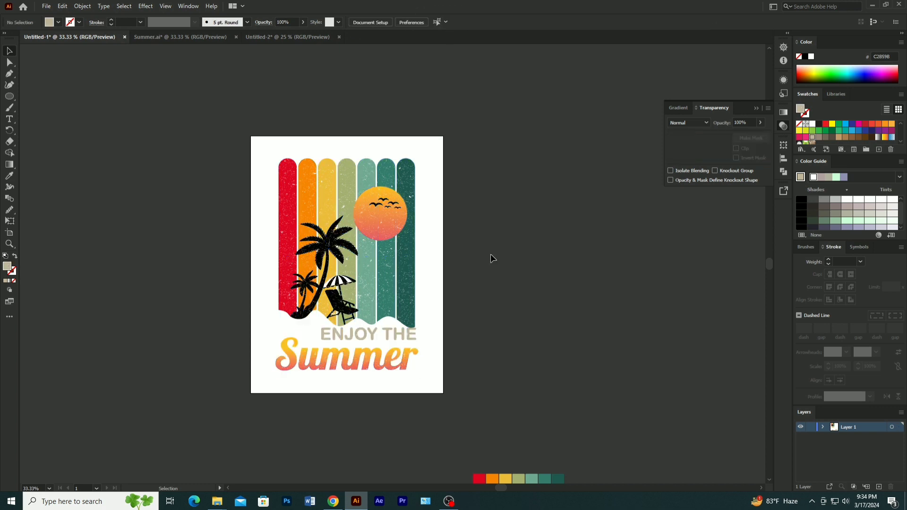
# - Draw a rectangle about 12.18 by 16.41 in over the whole artboard, fill it black and send it behind the design
pyautogui.click(10, 97)
pyautogui.click(32, 96)
pyautogui.moveTo(248, 134); pyautogui.dragTo(444, 397)
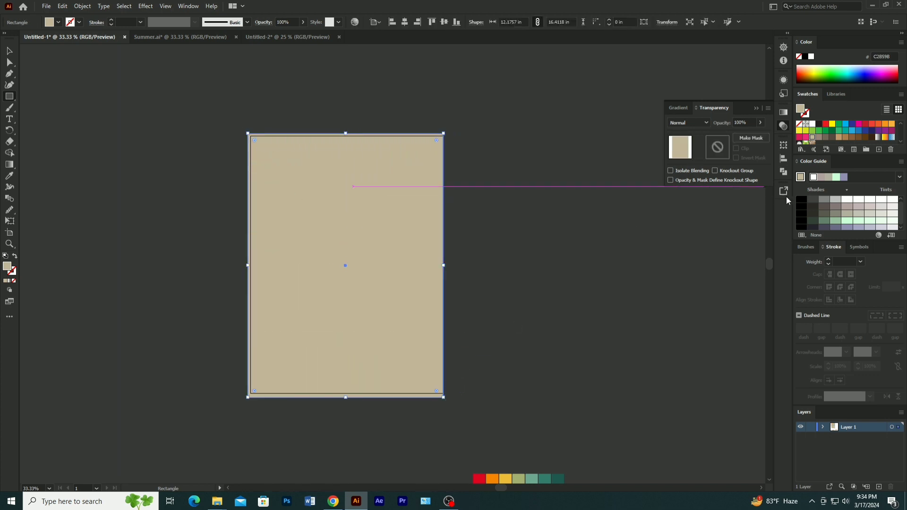
pyautogui.click(802, 200)
pyautogui.press('v')
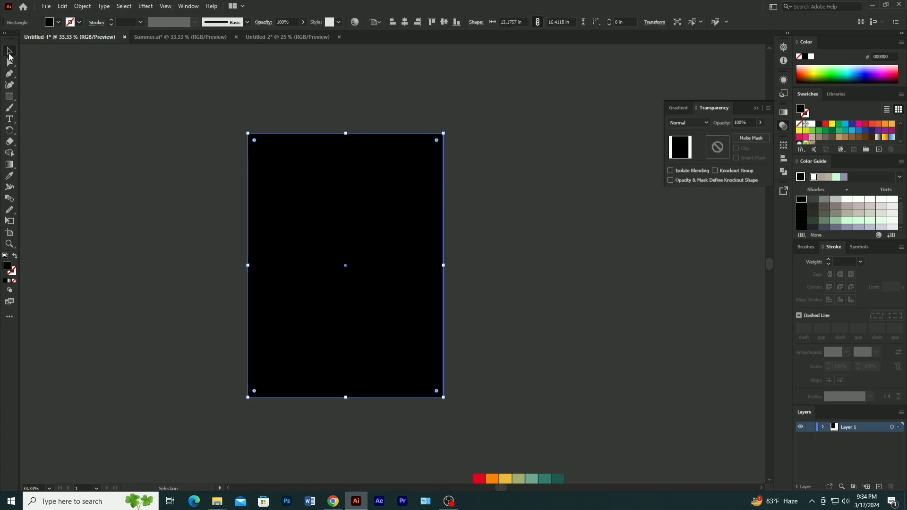
pyautogui.rightClick(348, 228)
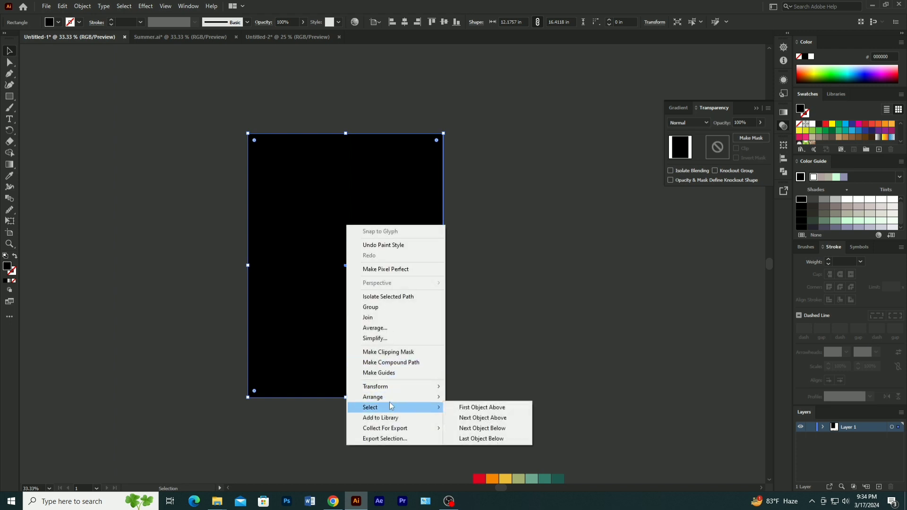
pyautogui.moveTo(391, 400)
pyautogui.click(477, 428)
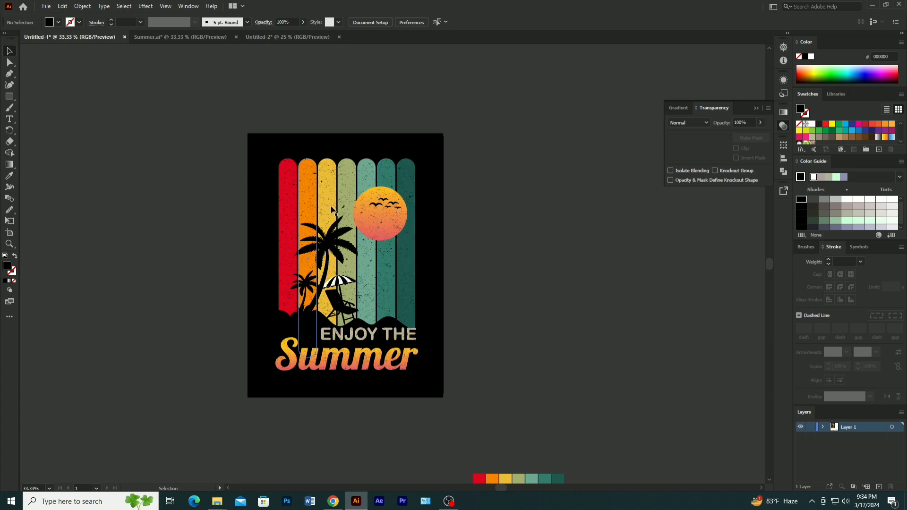
# - Move the black background rectangle off the artboard and delete it
pyautogui.moveTo(435, 223); pyautogui.dragTo(690, 266)
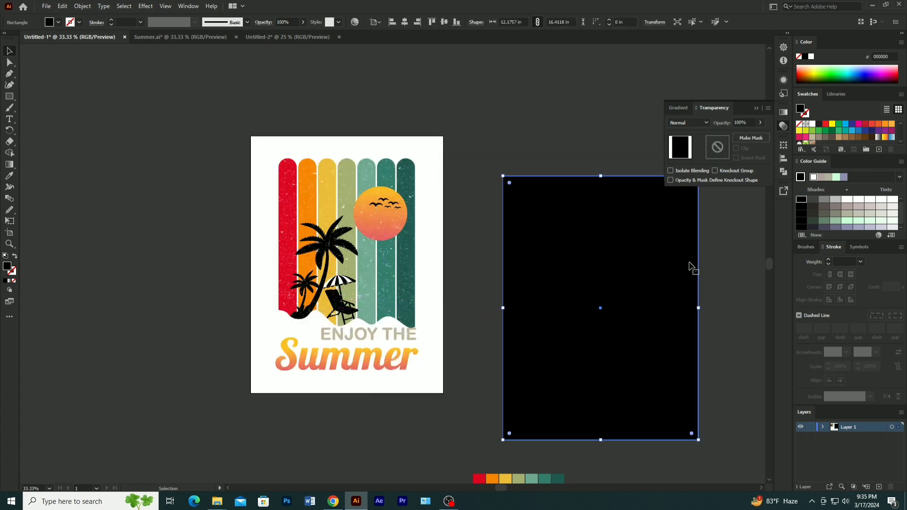
pyautogui.press('Delete')
# - Set up a PNG export of the design to Downloads, named Summer, with the Use Artboards option on
pyautogui.click(41, 4)
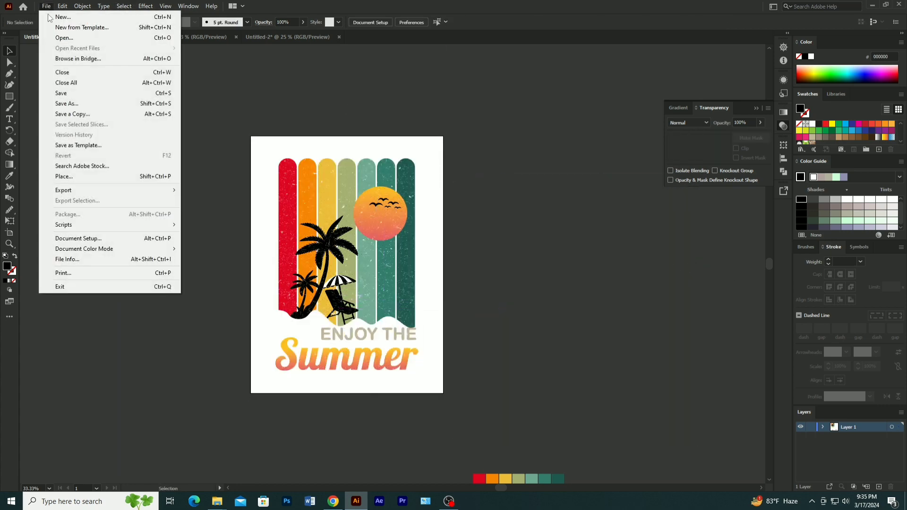
pyautogui.moveTo(96, 191)
pyautogui.click(198, 201)
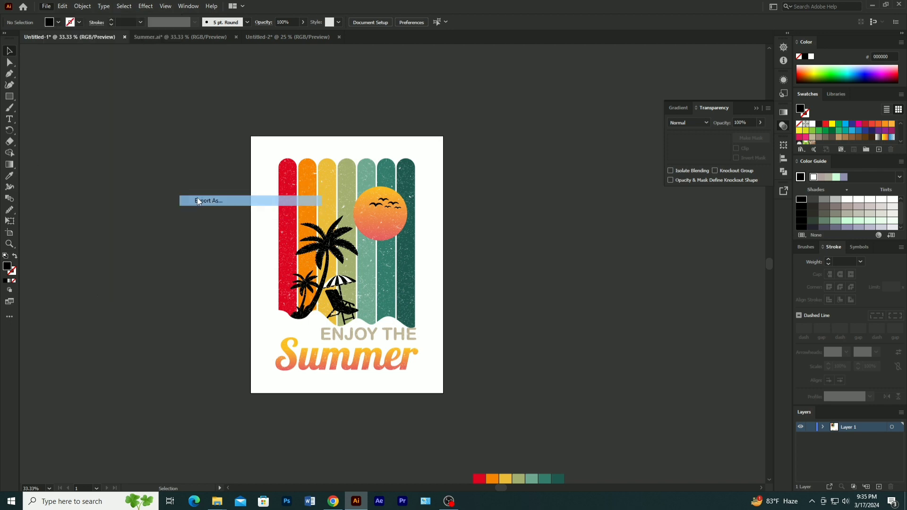
pyautogui.click(102, 308)
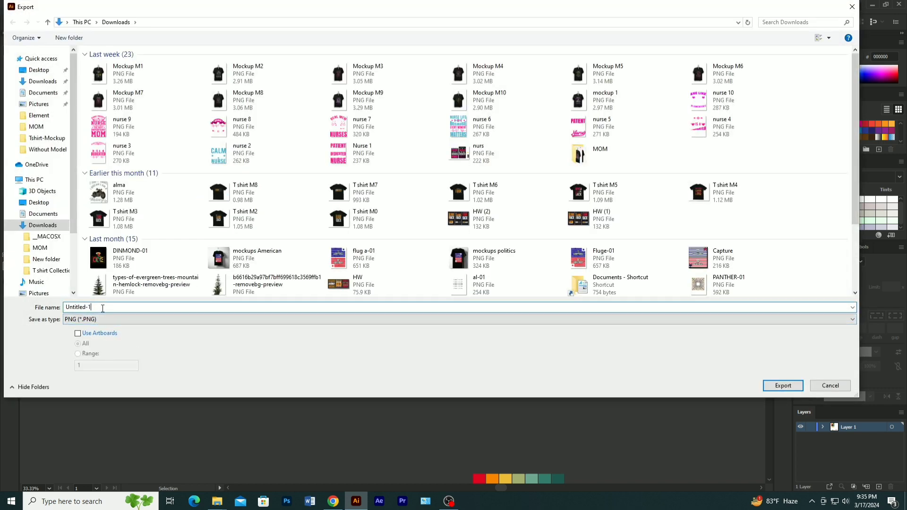
pyautogui.press('BackSpace')
pyautogui.press('BackSpace')
pyautogui.press('BackSpace')
pyautogui.press('BackSpace')
pyautogui.press('BackSpace')
pyautogui.press('BackSpace')
pyautogui.press('BackSpace')
pyautogui.press('BackSpace')
pyautogui.press('BackSpace')
pyautogui.press('BackSpace')
pyautogui.write('Summer')
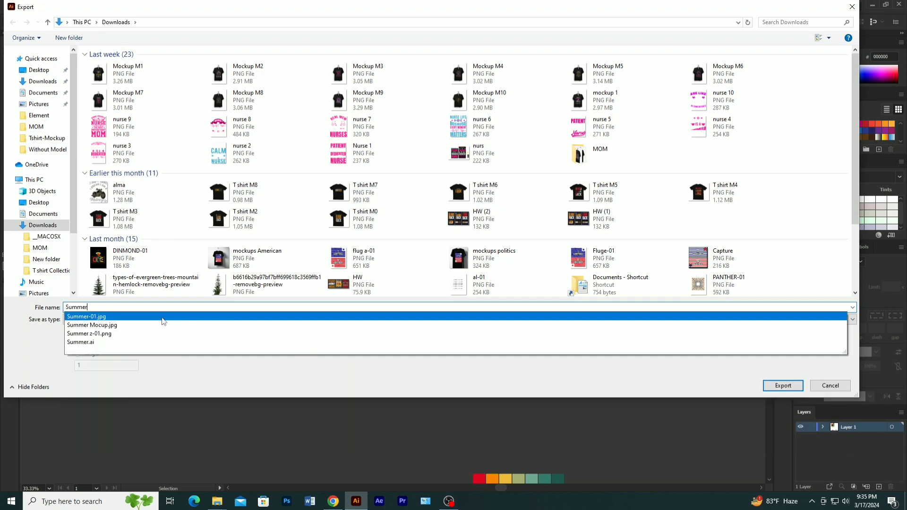
pyautogui.press('Escape')
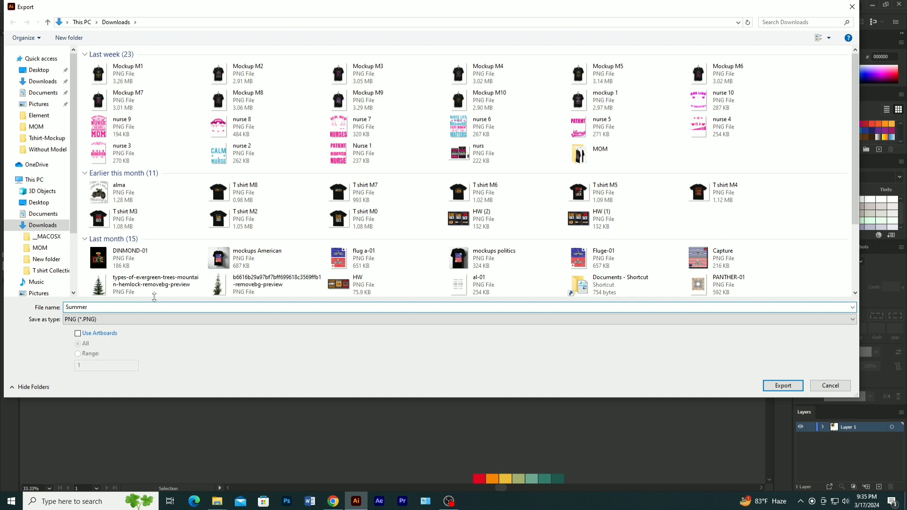
pyautogui.click(78, 333)
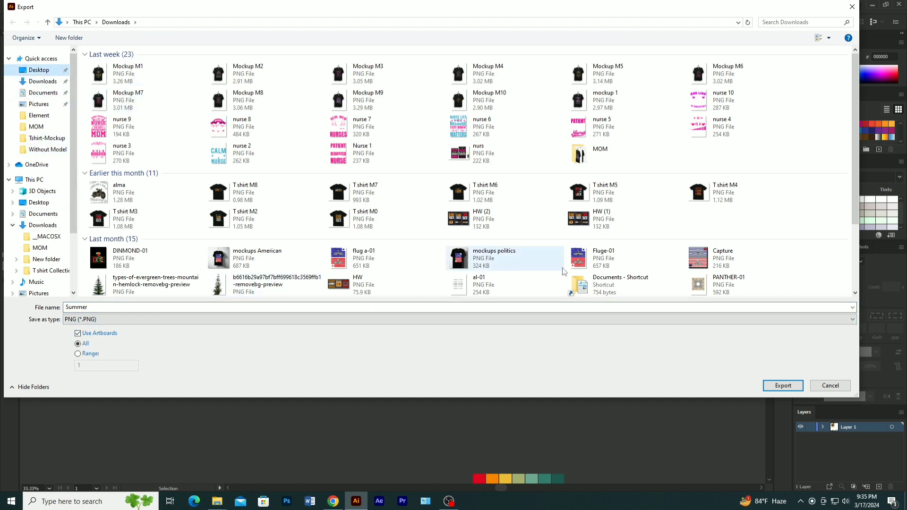
# - Change the export file name to Summer A and export the PNG at High (300 ppi) with a transparent background
pyautogui.click(95, 308)
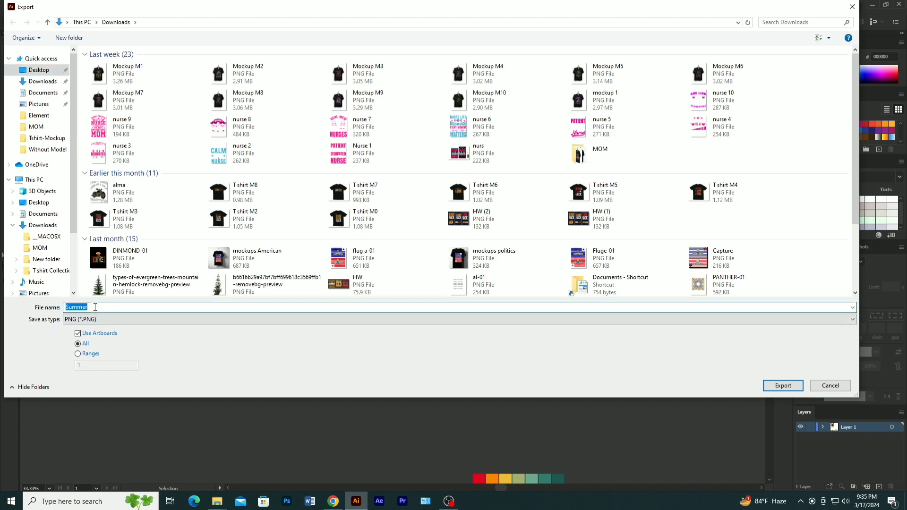
pyautogui.click(95, 307)
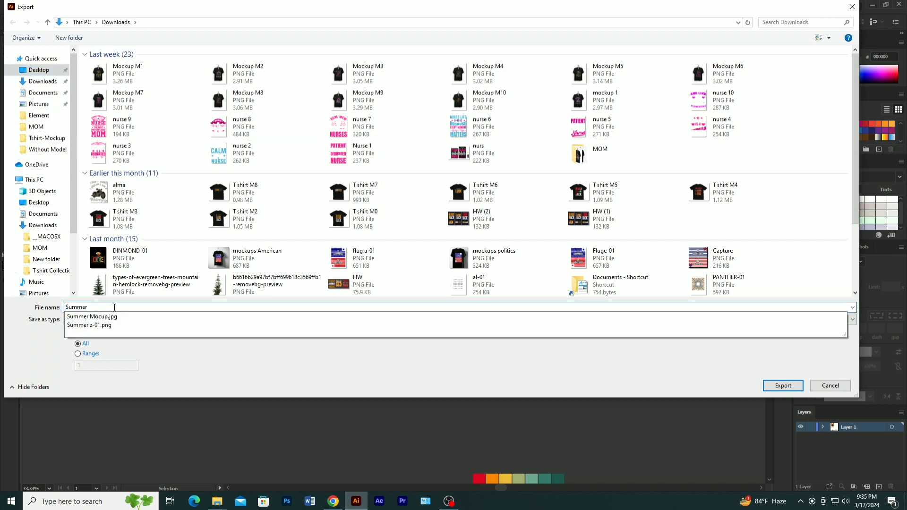
pyautogui.write('A')
pyautogui.click(783, 386)
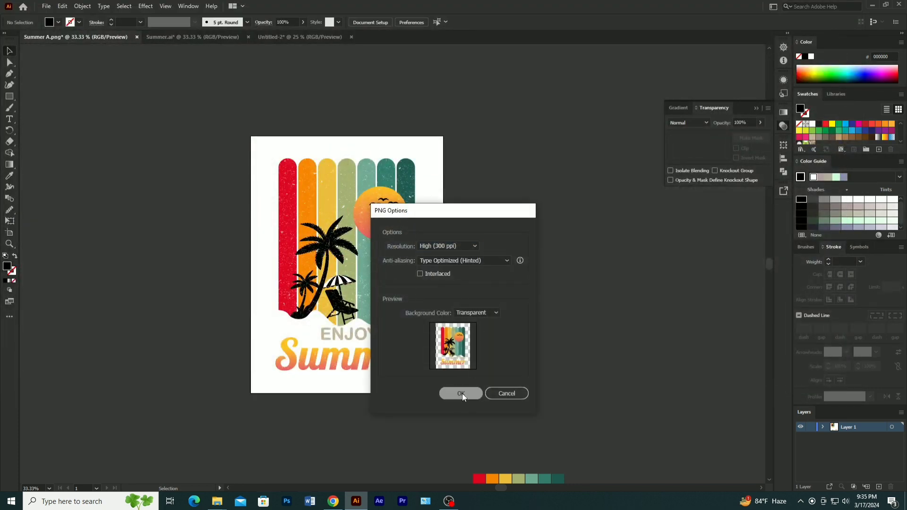
pyautogui.click(462, 393)
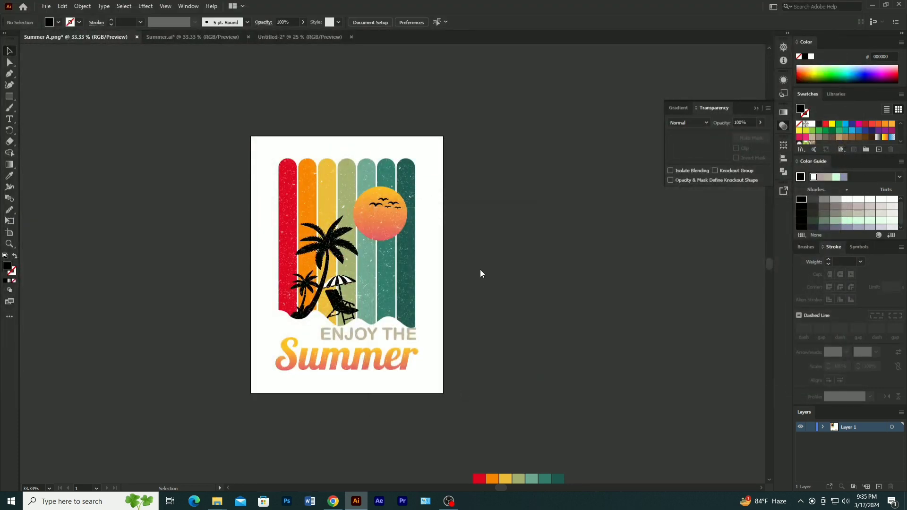
# - Go to the desktop and preview the Summer-01 and mockups images, closing each viewer window
pyautogui.click(877, 7)
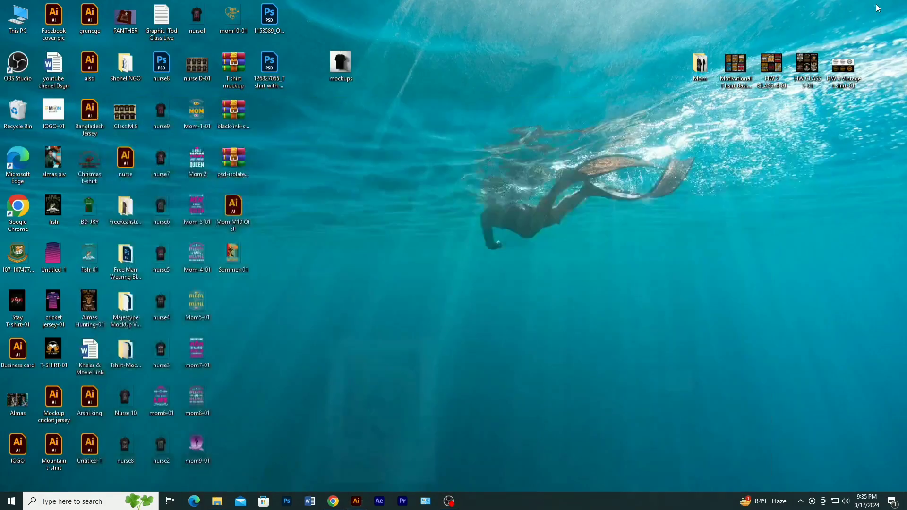
pyautogui.doubleClick(243, 256)
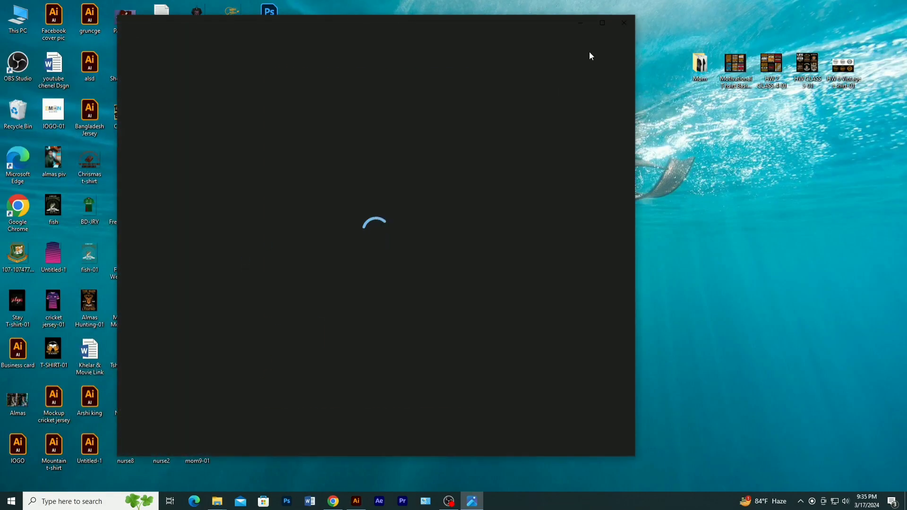
pyautogui.click(625, 23)
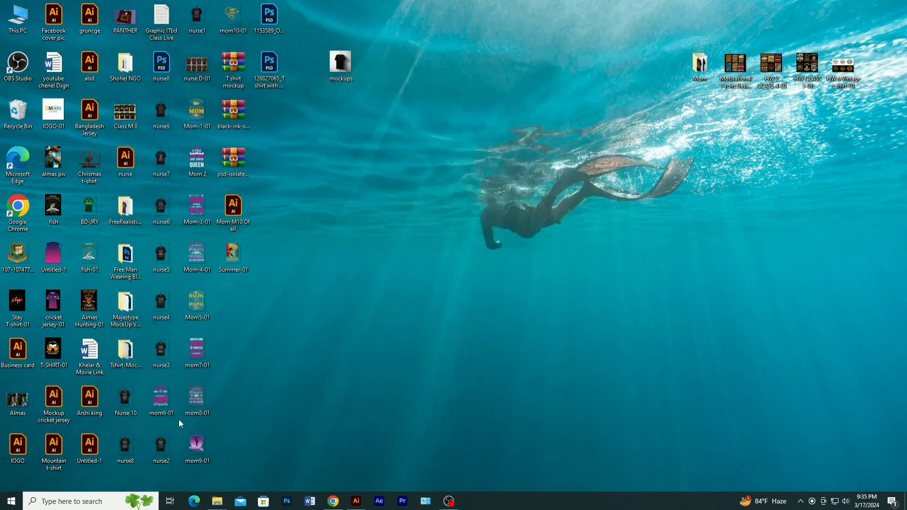
pyautogui.doubleClick(340, 65)
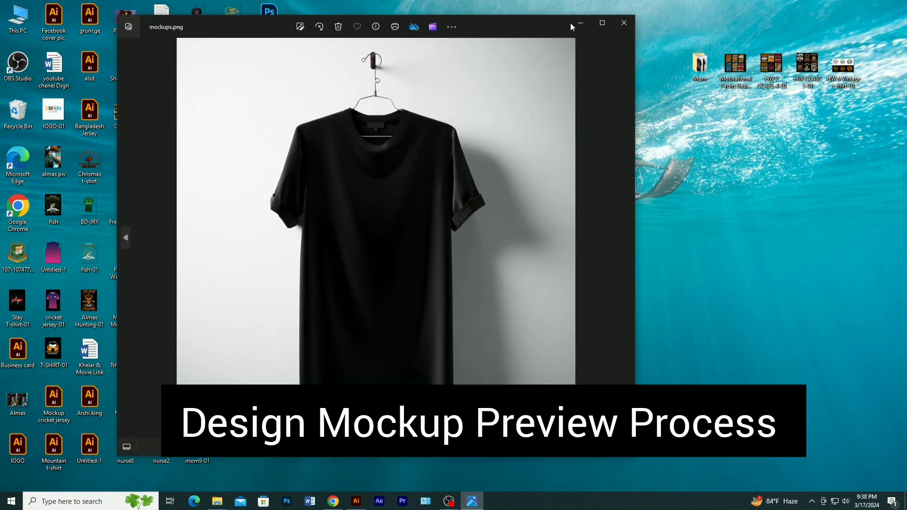
pyautogui.click(624, 23)
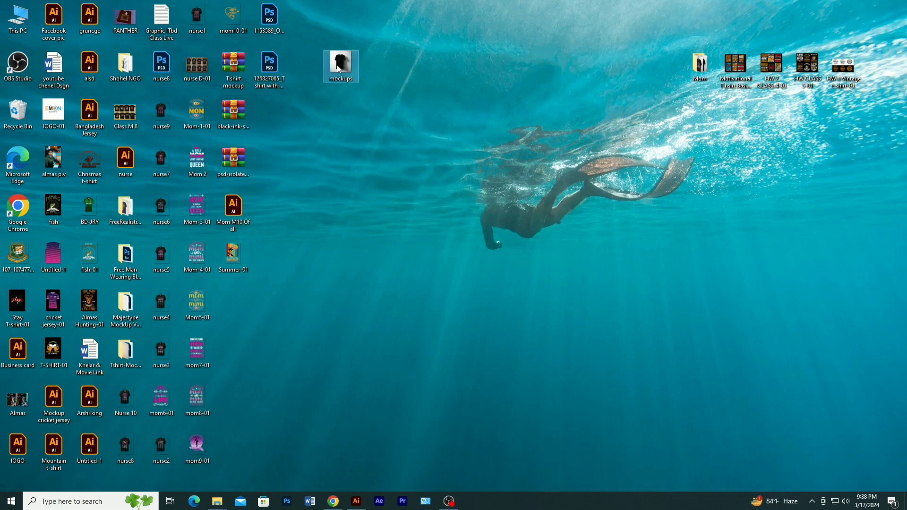
# - Open the mockups image from the desktop in Photoshop
pyautogui.rightClick(337, 66)
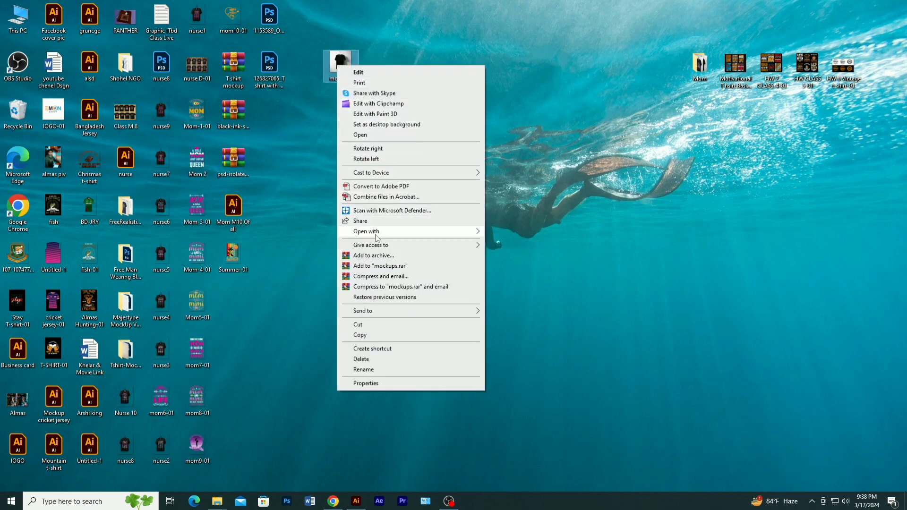
pyautogui.moveTo(377, 235)
pyautogui.click(492, 243)
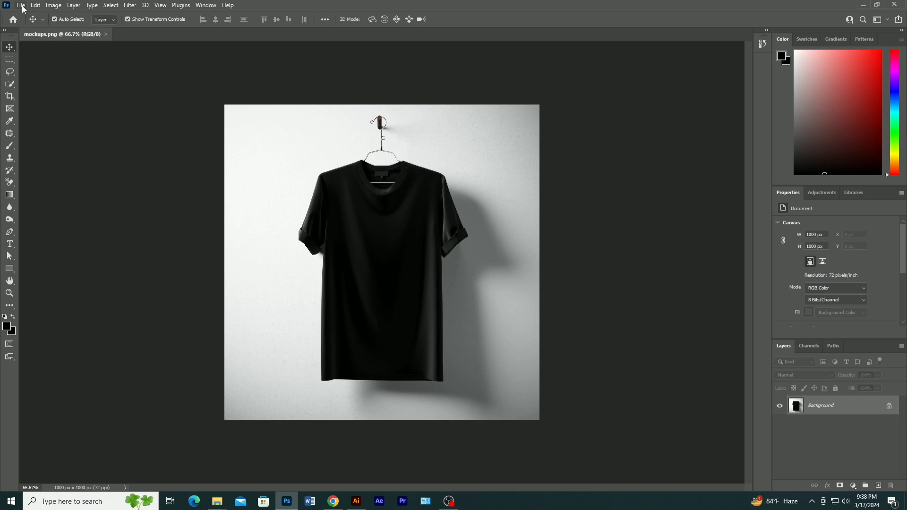
# - Place the Summer A-01 PNG from Downloads as an embedded object on the T-shirt mockup
pyautogui.click(21, 6)
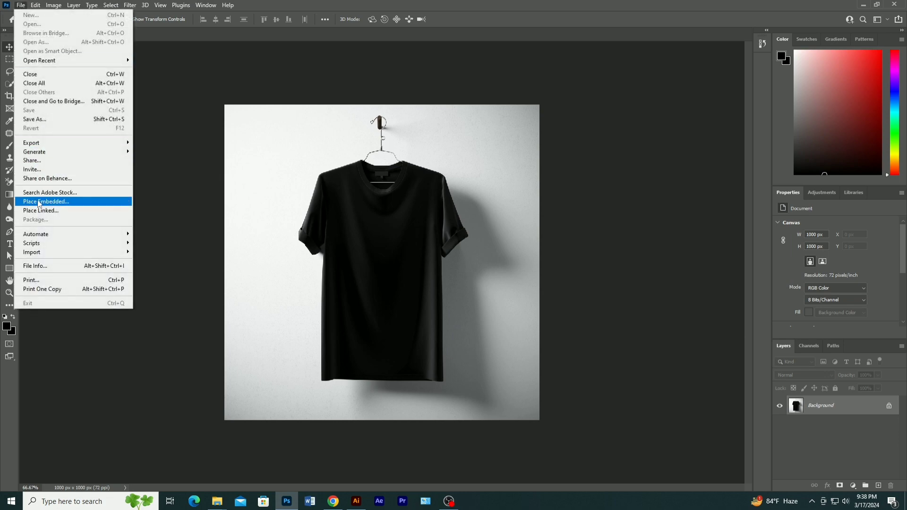
pyautogui.click(40, 203)
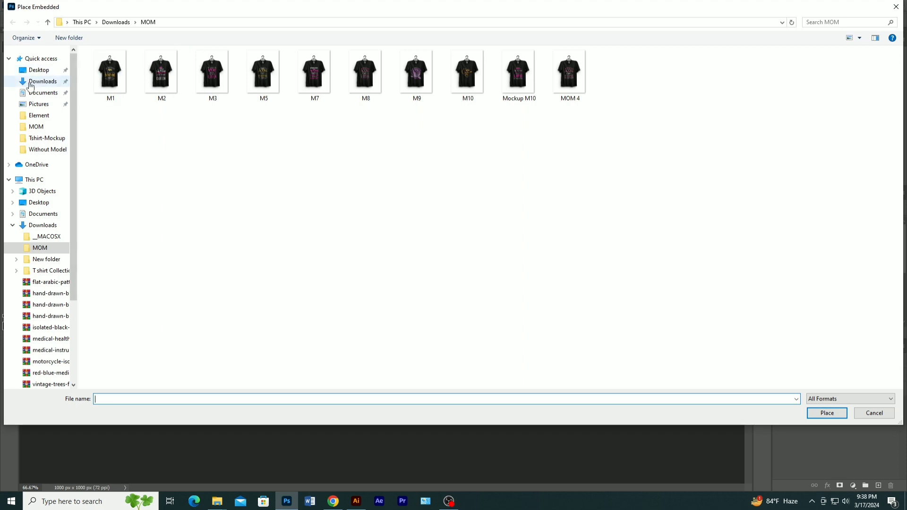
pyautogui.click(30, 83)
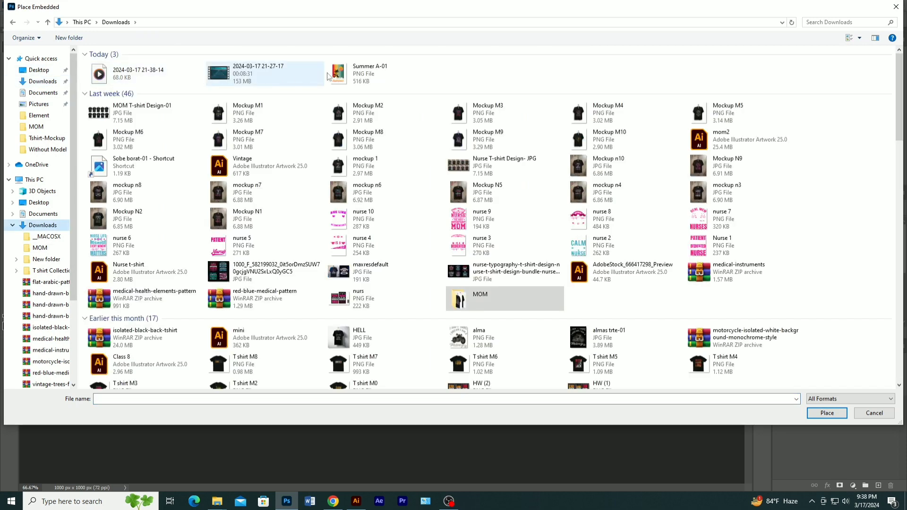
pyautogui.click(339, 74)
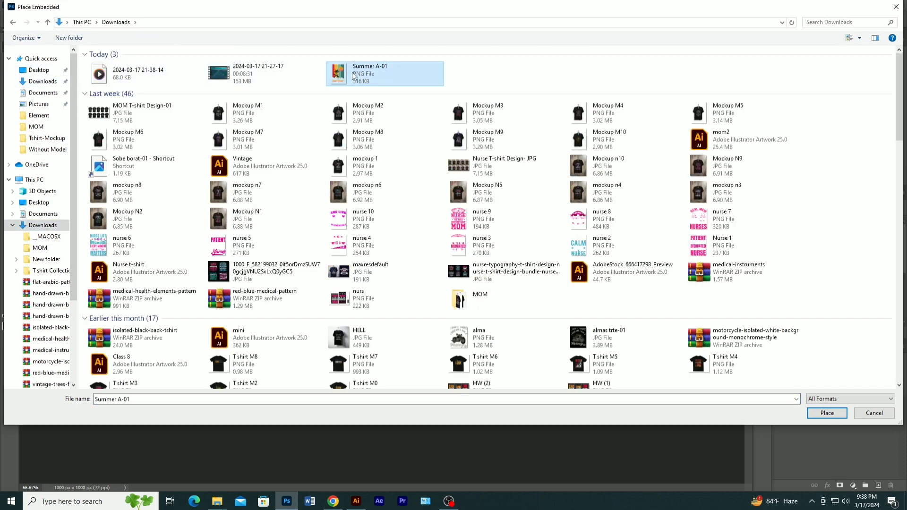
pyautogui.click(827, 414)
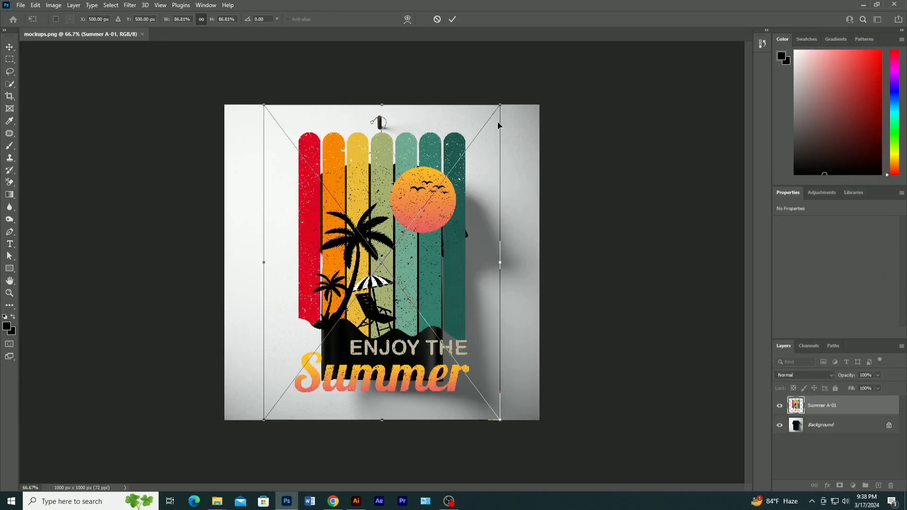
# - Scale the placed design from its centre to about 31%, shift it up to about Y 494 px on the chest and commit it
pyautogui.moveTo(501, 103); pyautogui.dragTo(426, 203)
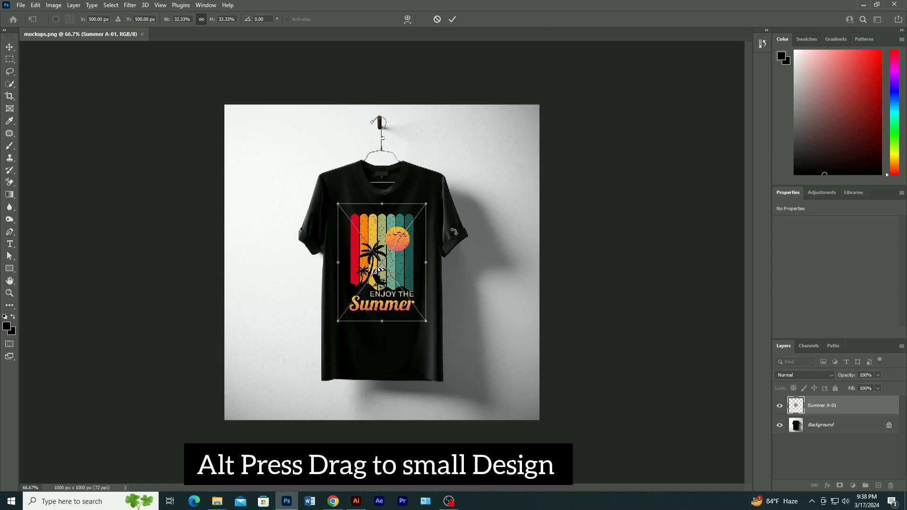
pyautogui.moveTo(424, 206); pyautogui.dragTo(421, 208)
pyautogui.press('Up')
pyautogui.press('Up')
pyautogui.press('Up')
pyautogui.press('Up')
pyautogui.press('Up')
pyautogui.press('Up')
pyautogui.press('Up')
pyautogui.press('Up')
pyautogui.press('Up')
pyautogui.press('Up')
pyautogui.press('Up')
pyautogui.press('Up')
pyautogui.press('Up')
pyautogui.press('Up')
pyautogui.press('Up')
pyautogui.press('Up')
pyautogui.press('Up')
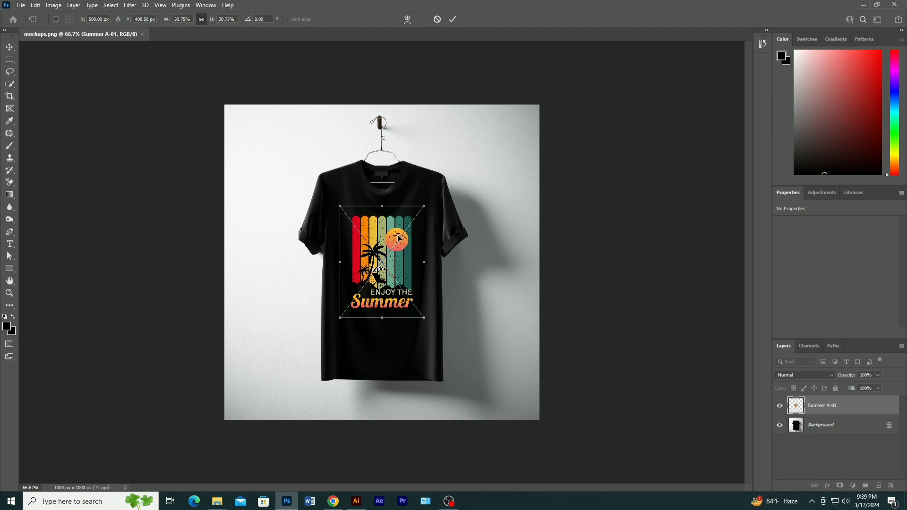
pyautogui.press('Down')
pyautogui.press('Down')
pyautogui.press('Down')
pyautogui.press('Down')
pyautogui.press('Down')
pyautogui.press('Down')
pyautogui.press('Down')
pyautogui.press('Down')
pyautogui.press('Down')
pyautogui.press('Down')
pyautogui.press('Down')
pyautogui.press('Down')
pyautogui.press('Down')
pyautogui.press('Down')
pyautogui.press('Down')
pyautogui.press('Down')
pyautogui.press('Down')
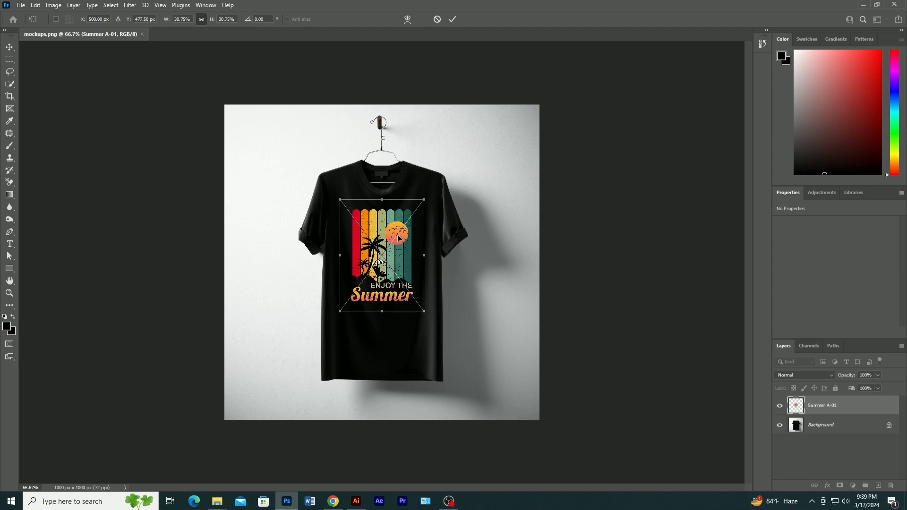
pyautogui.press('Up')
pyautogui.press('Up')
pyautogui.press('Up')
pyautogui.press('Up')
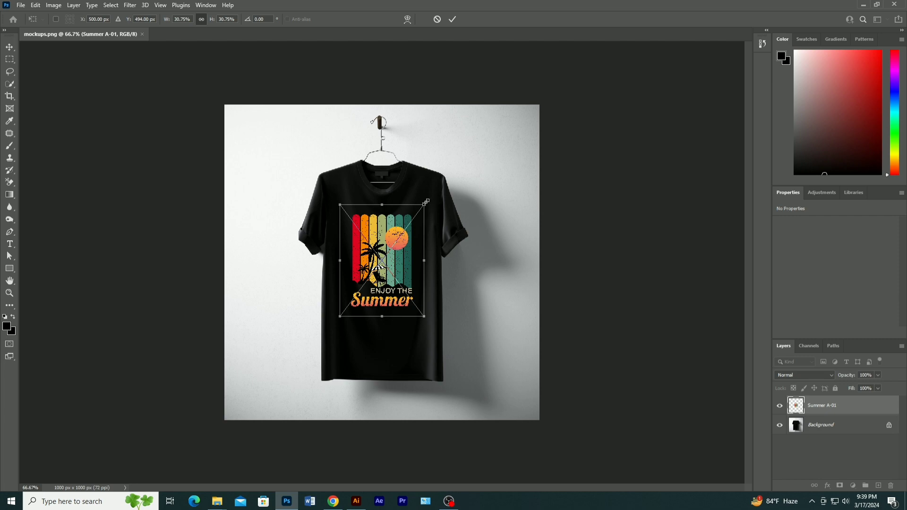
pyautogui.click(452, 19)
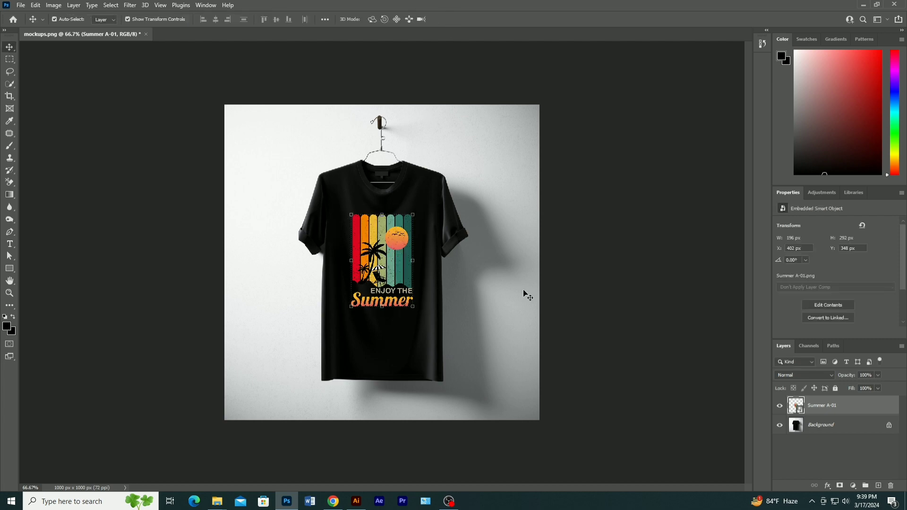
# - Deselect the design layer and set the mockup's save-as format to PNG with the file name Summer Mockup
pyautogui.click(476, 265)
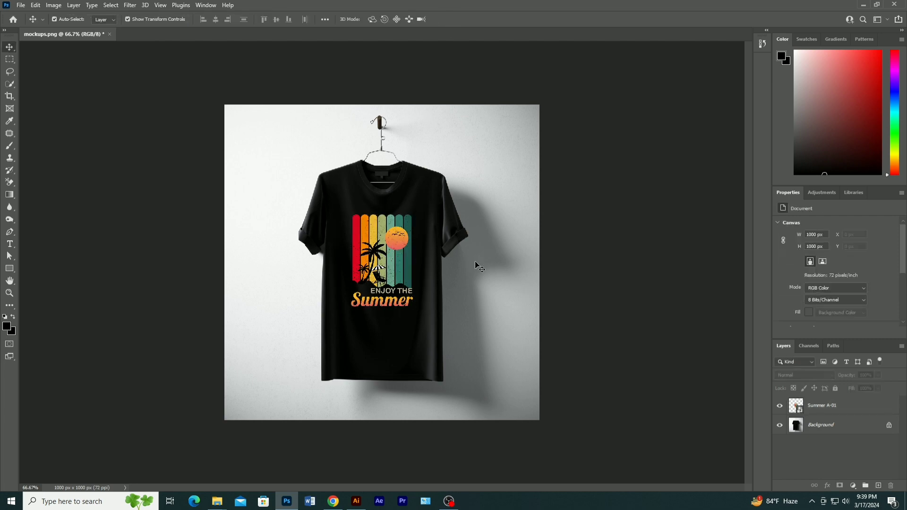
pyautogui.click(22, 6)
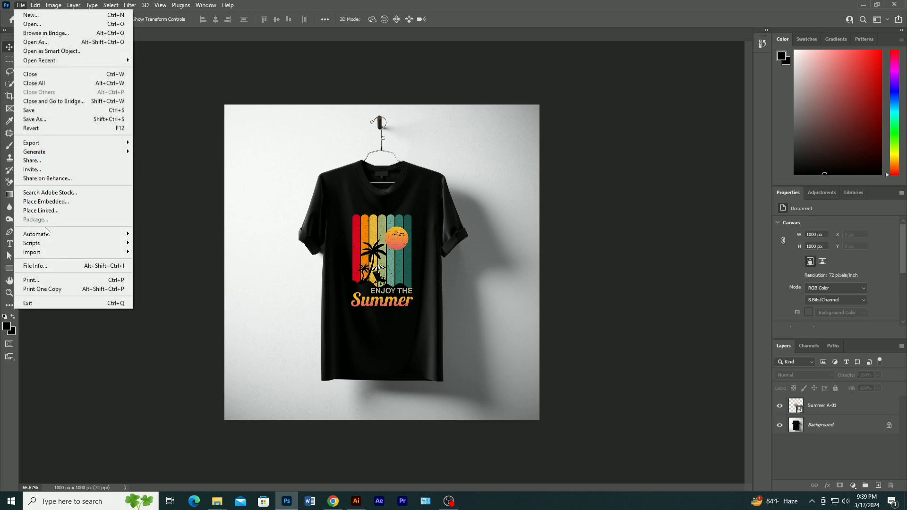
pyautogui.click(49, 119)
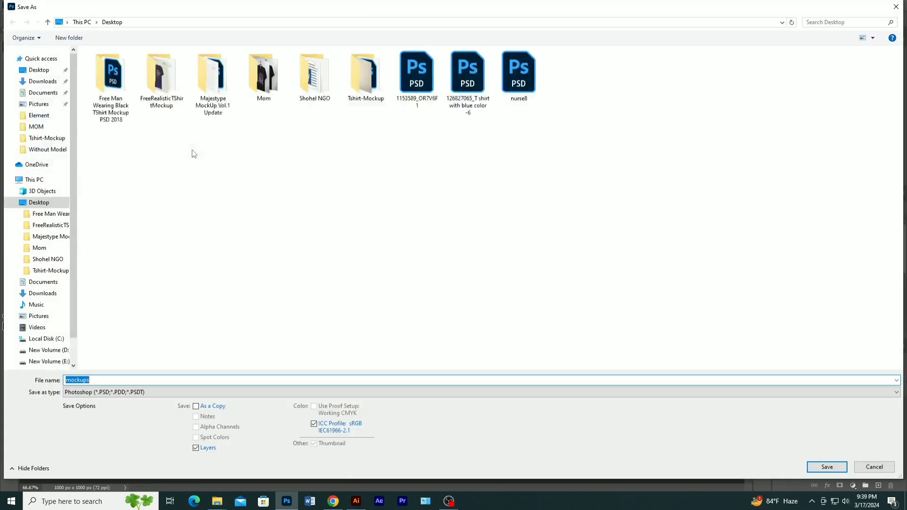
pyautogui.click(107, 392)
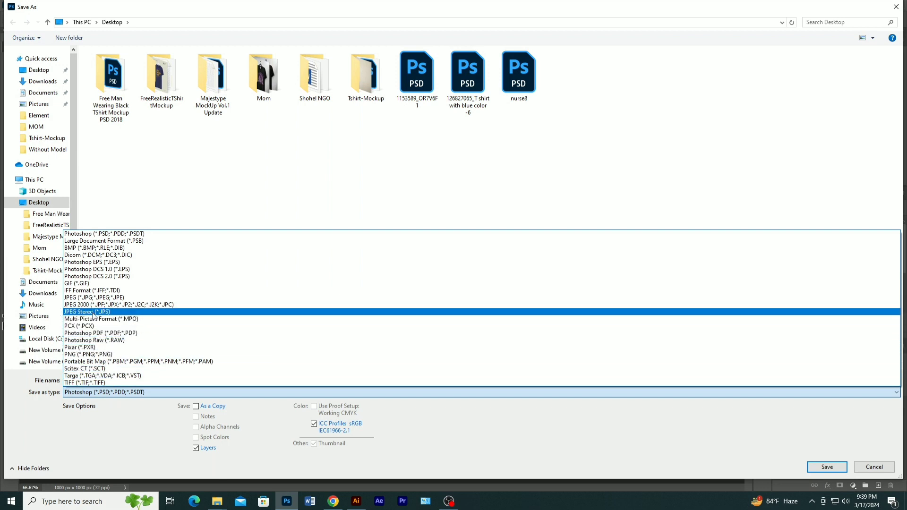
pyautogui.click(92, 354)
pyautogui.click(116, 381)
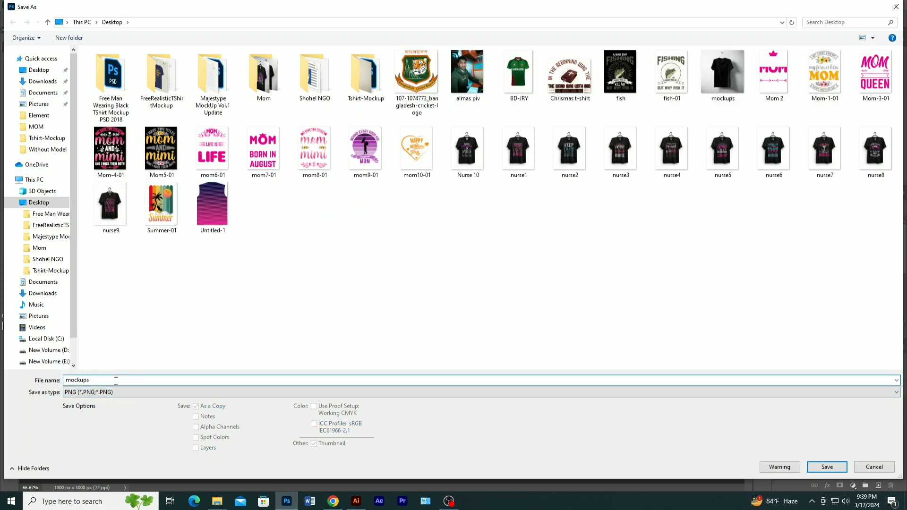
pyautogui.press('BackSpace')
pyautogui.press('BackSpace')
pyautogui.press('BackSpace')
pyautogui.press('BackSpace')
pyautogui.press('BackSpace')
pyautogui.press('BackSpace')
pyautogui.press('BackSpace')
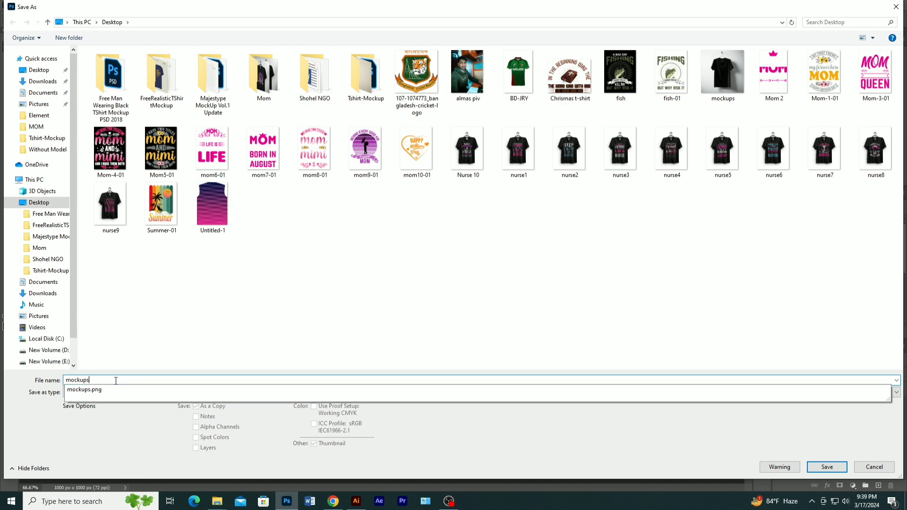
pyautogui.write('Summer M')
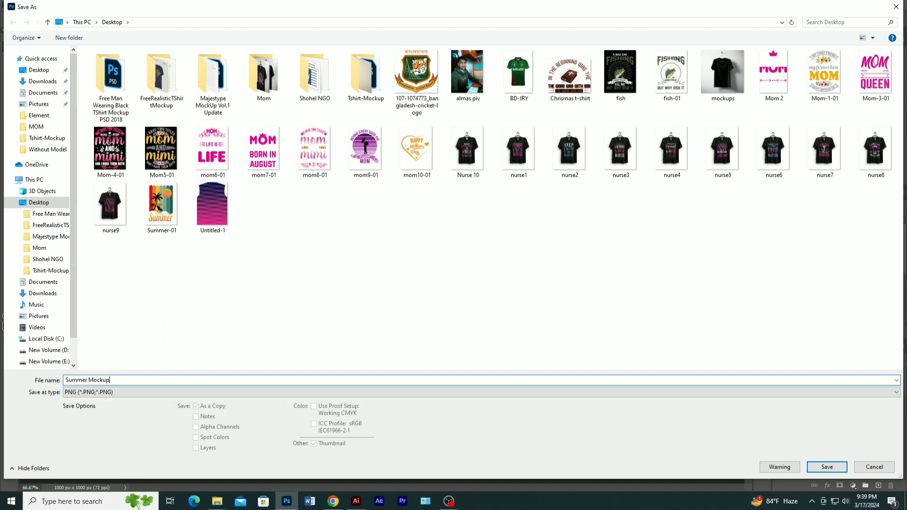
# - Save the Summer Mockup PNG in the Downloads folder with the large file size (fastest saving) option
pyautogui.click(43, 81)
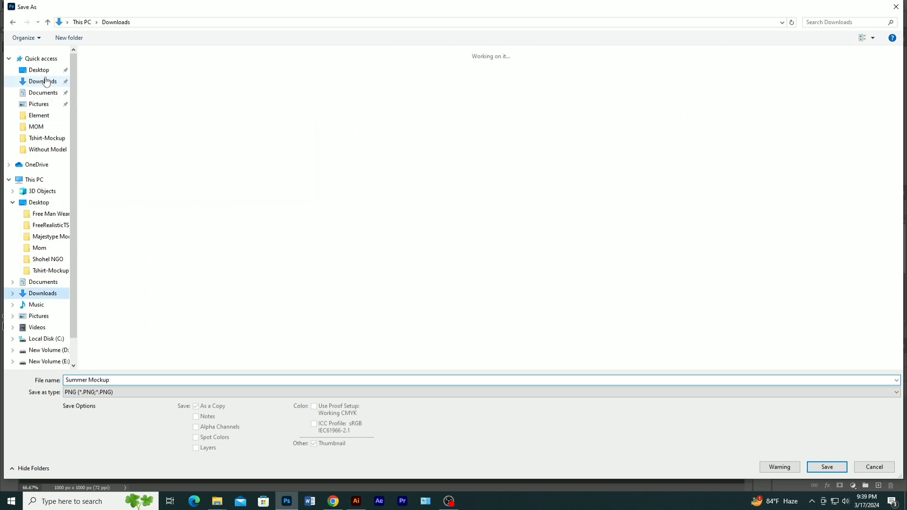
pyautogui.click(827, 467)
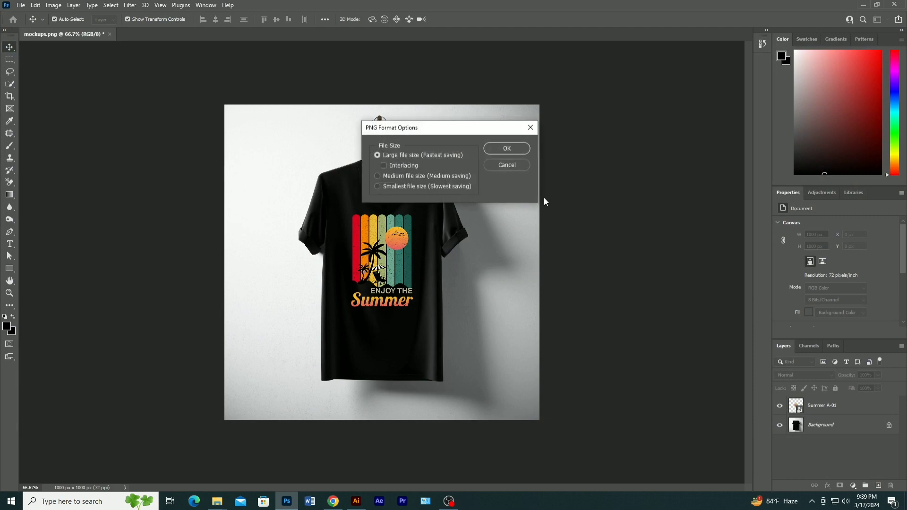
pyautogui.click(507, 148)
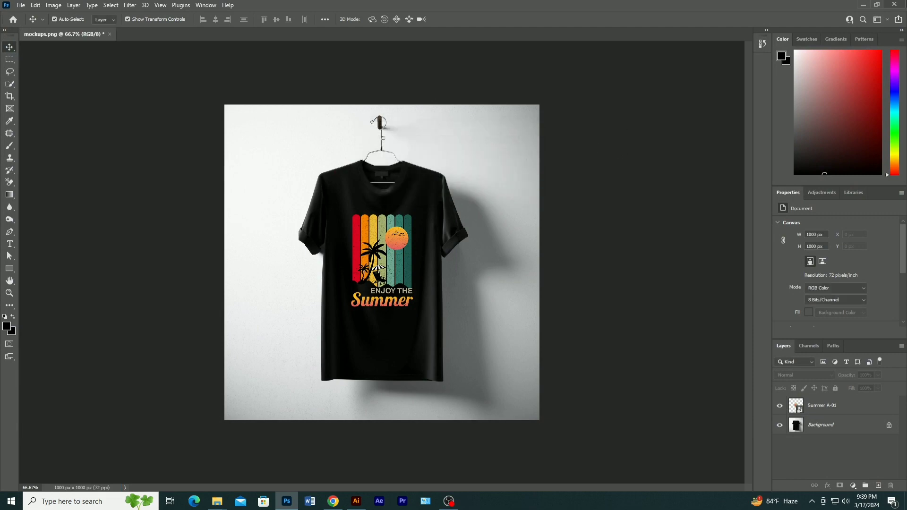
# - Quit Photoshop after exporting the mockup
pyautogui.click(895, 4)
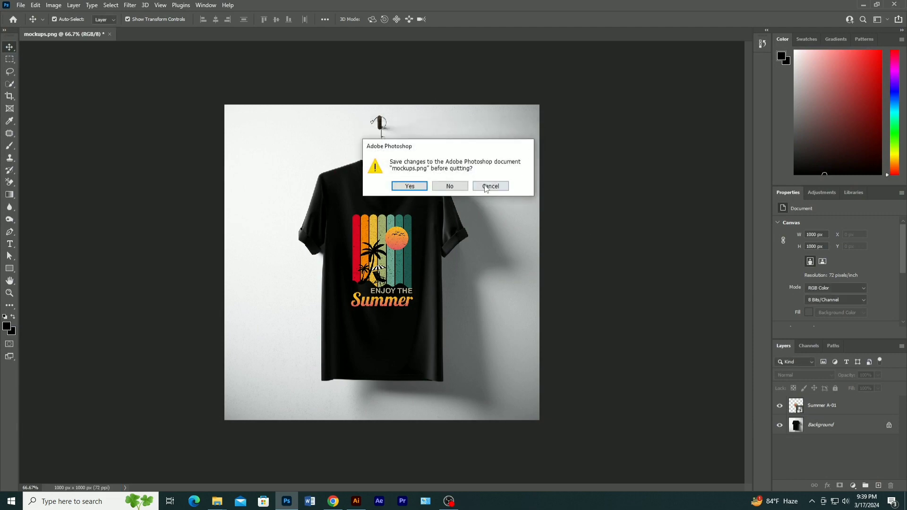